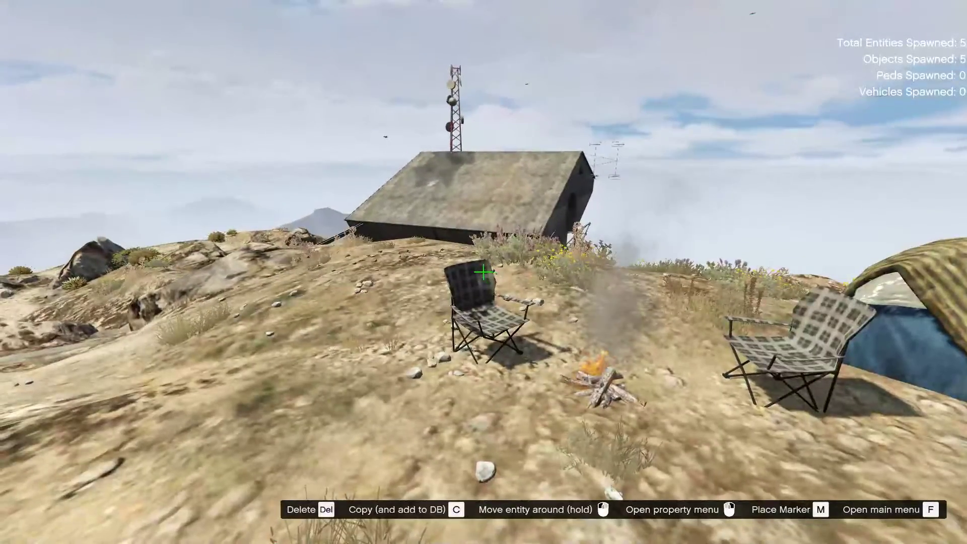
pyautogui.press('a')
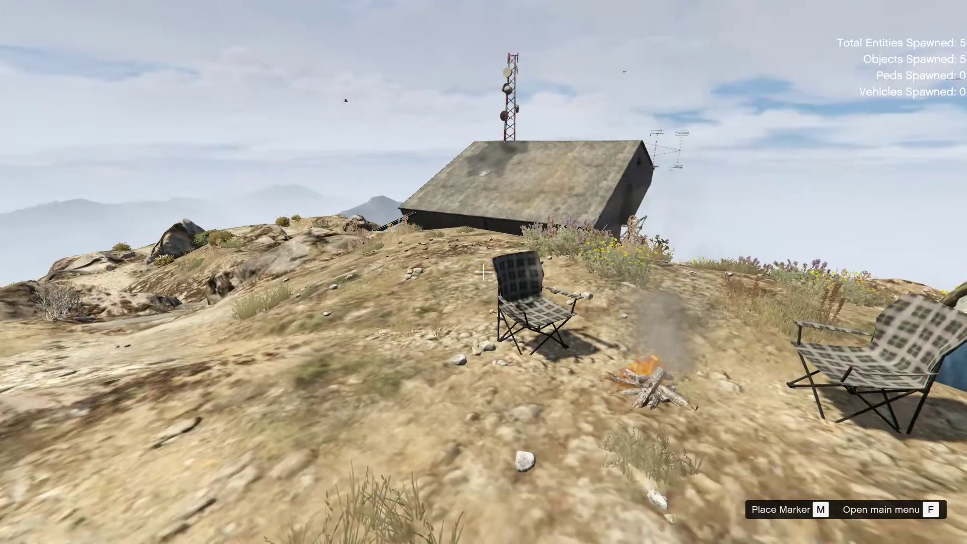
# Inspect the campsite's chairs, campfire and tents from several distances and angles
pyautogui.press('s')
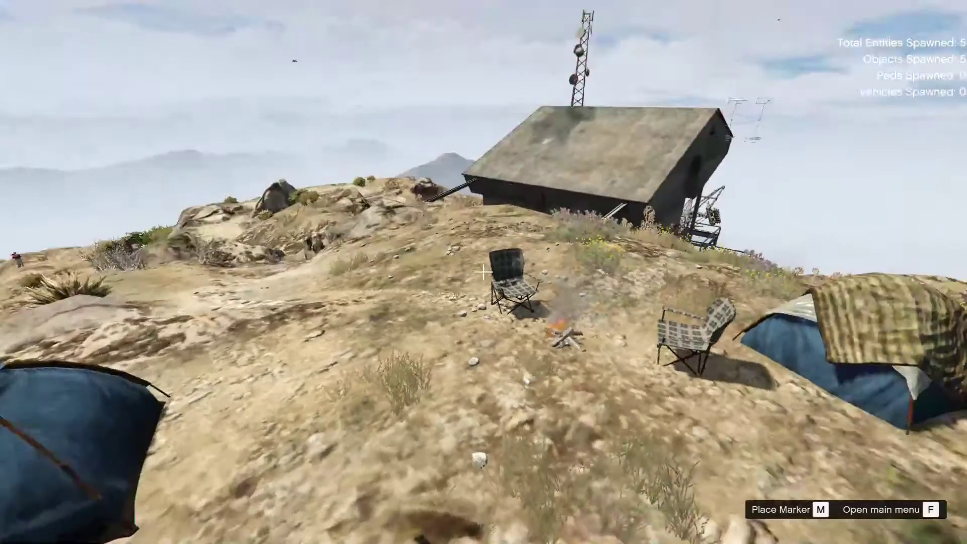
pyautogui.press('w')
pyautogui.press('w')
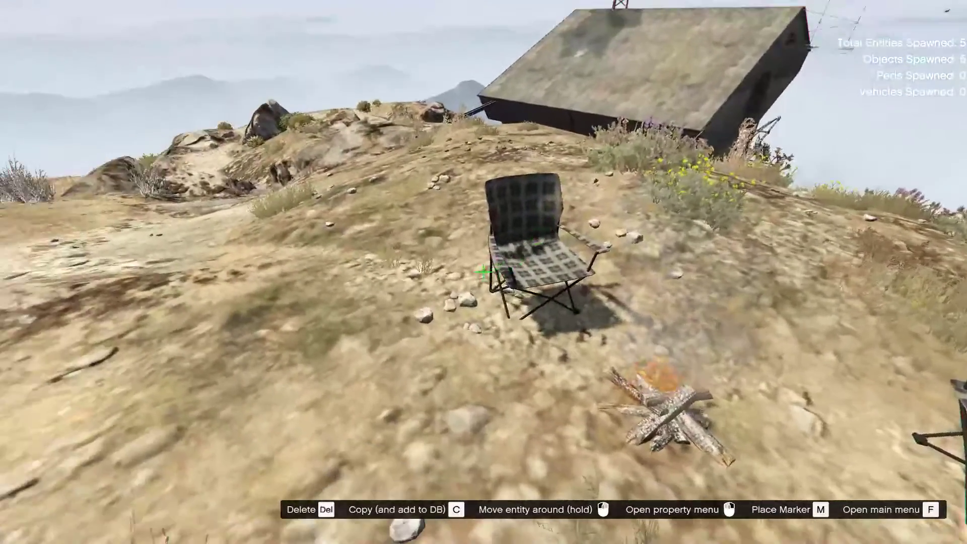
pyautogui.press('s')
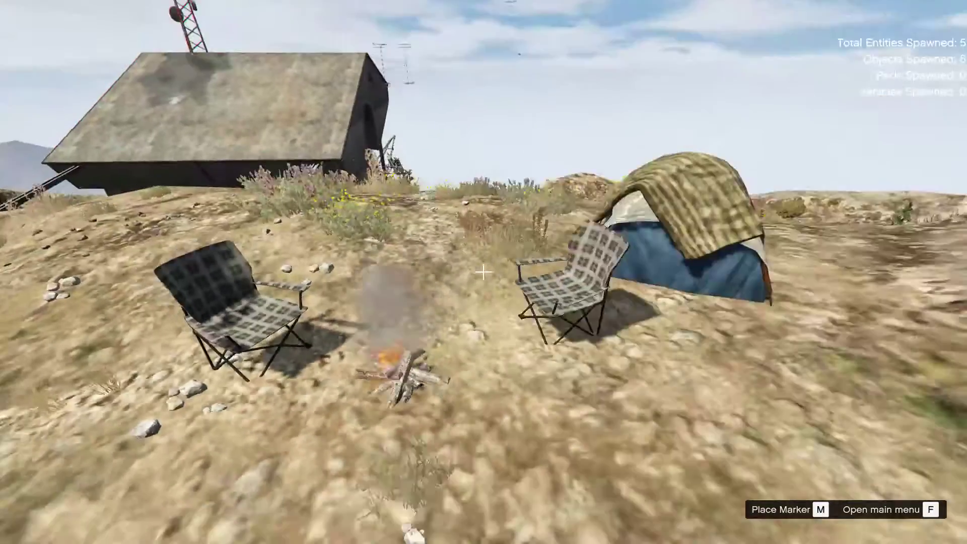
pyautogui.press('s')
pyautogui.press('w')
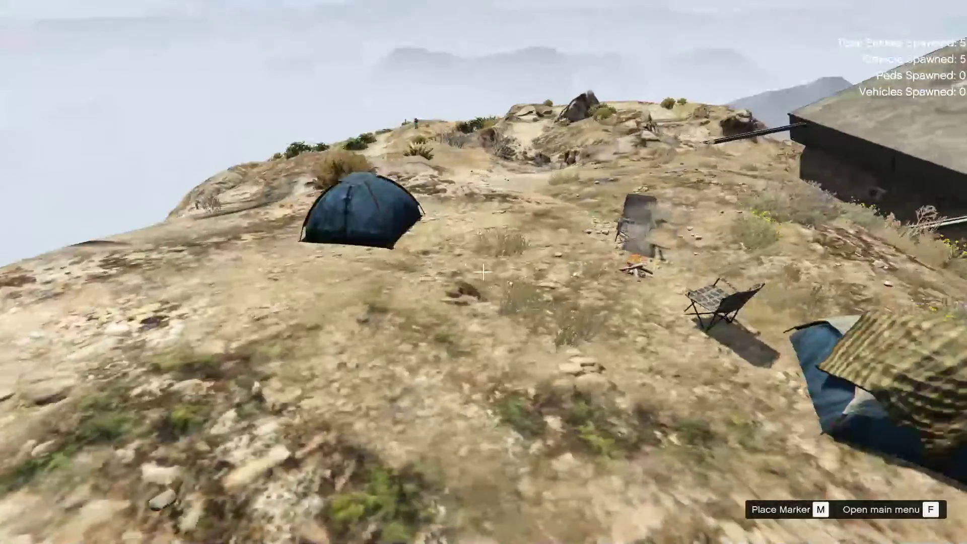
# Search the spawnable objects for "corpse"
pyautogui.press('f')
pyautogui.press('Return')
pyautogui.press('Return')
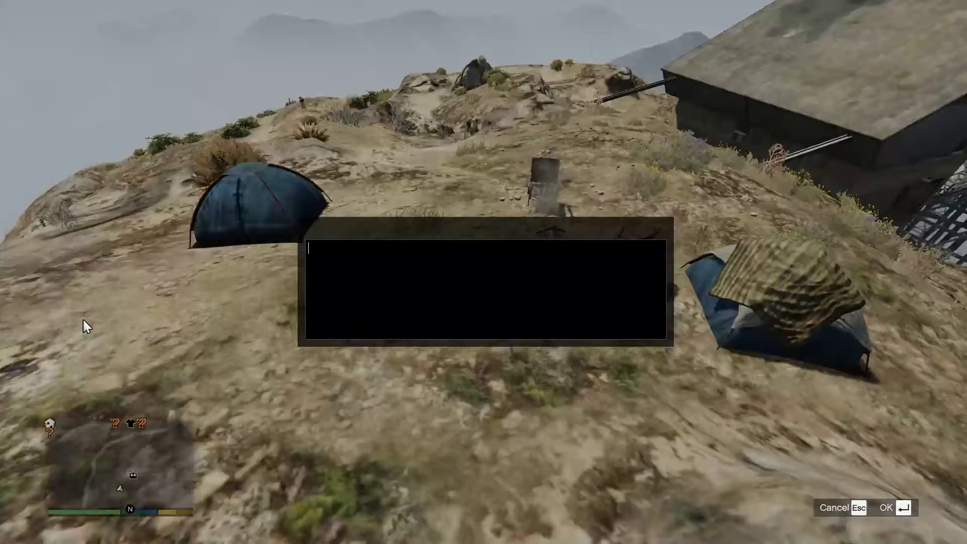
pyautogui.write("corpse]'")
pyautogui.press('Return')
pyautogui.press('Return')
pyautogui.press('BackSpace')
pyautogui.press('Return')
pyautogui.press('Return')
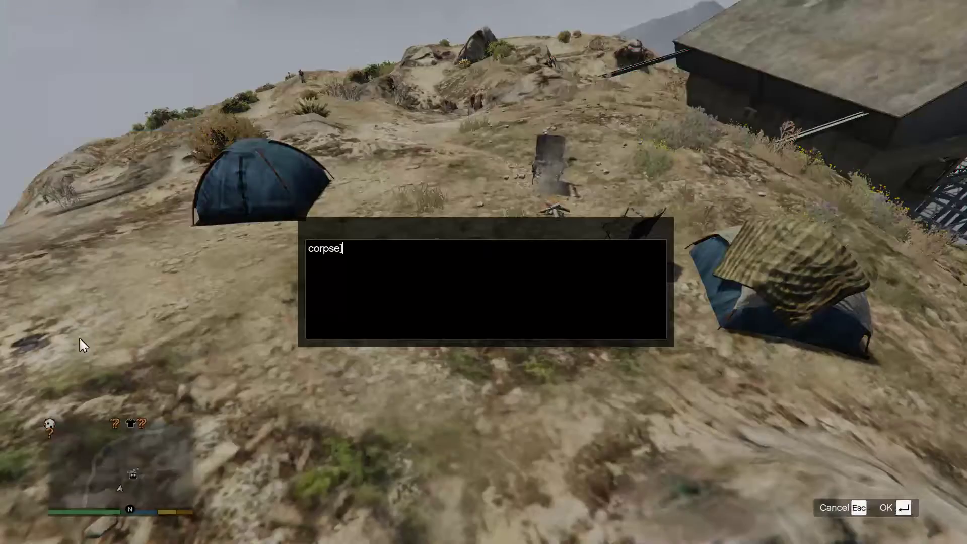
pyautogui.press('Return')
# Preview the corpse props and place xm_prop_x17_corpse_01 on the ground beside the campfire
pyautogui.press('Down')
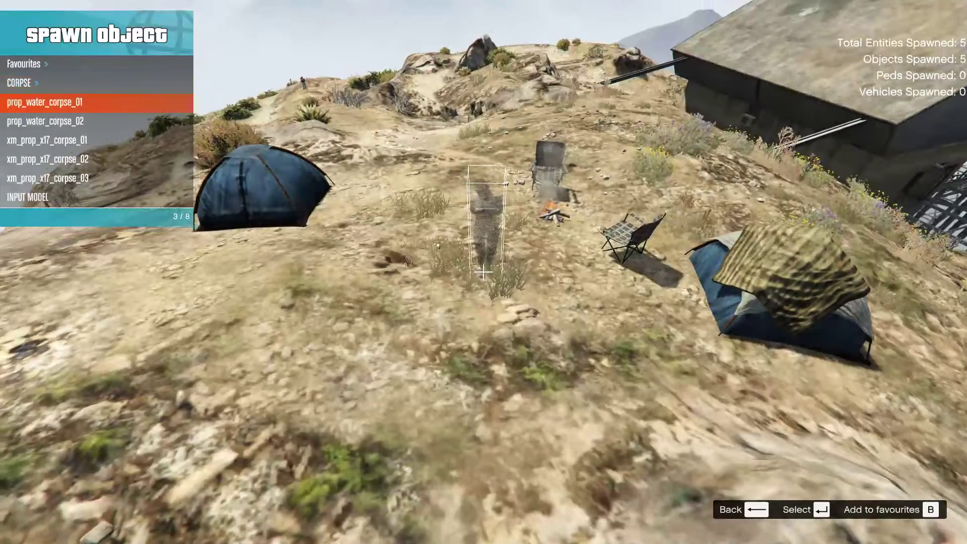
pyautogui.press('Down')
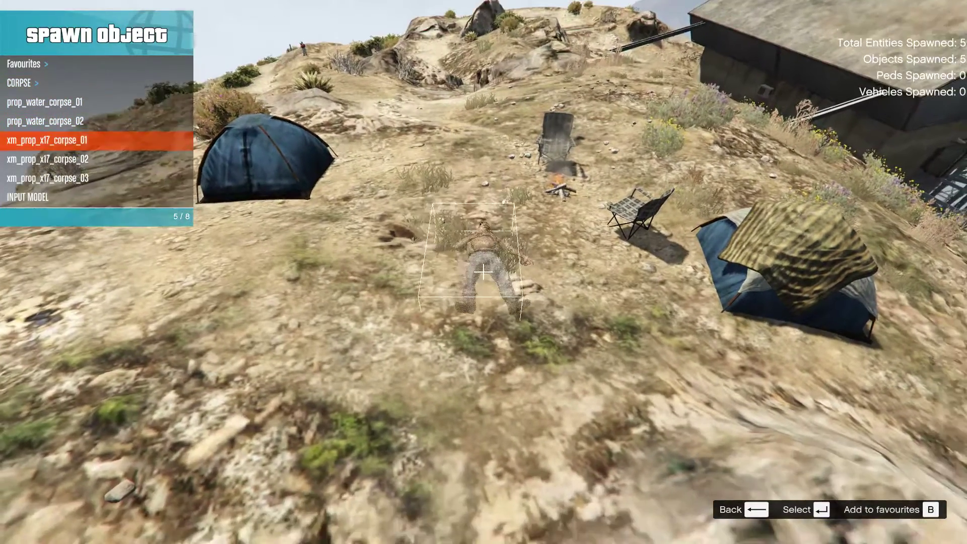
pyautogui.press('Down')
pyautogui.press('Up')
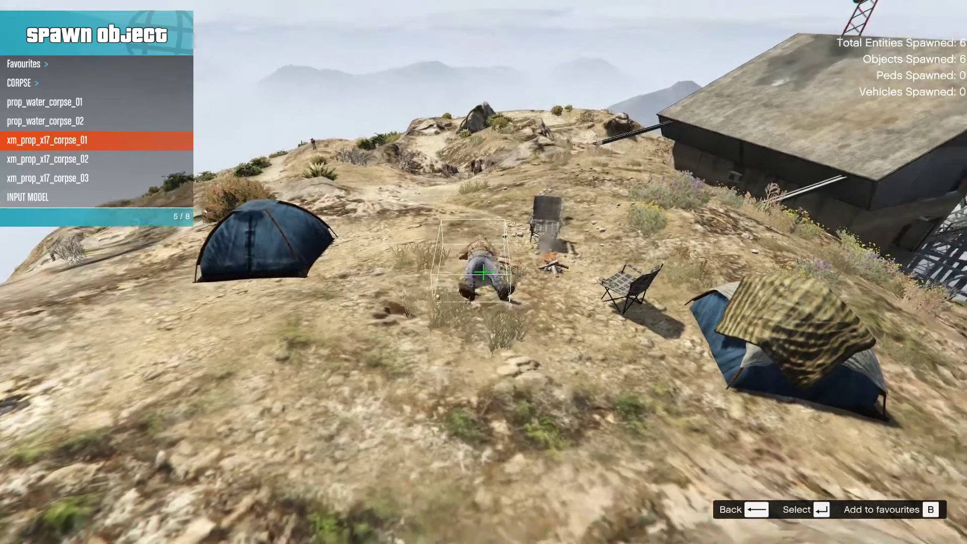
pyautogui.press('w')
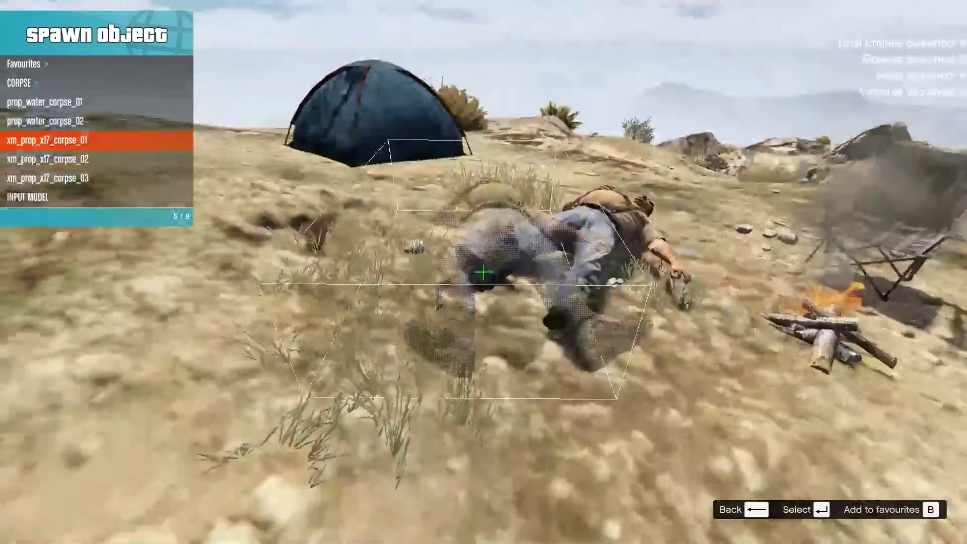
pyautogui.press('d')
# Place xm_prop_x17_corpse_02 on the opposite side of the campfire between the two camping chairs, and finish spawning
pyautogui.press('Down')
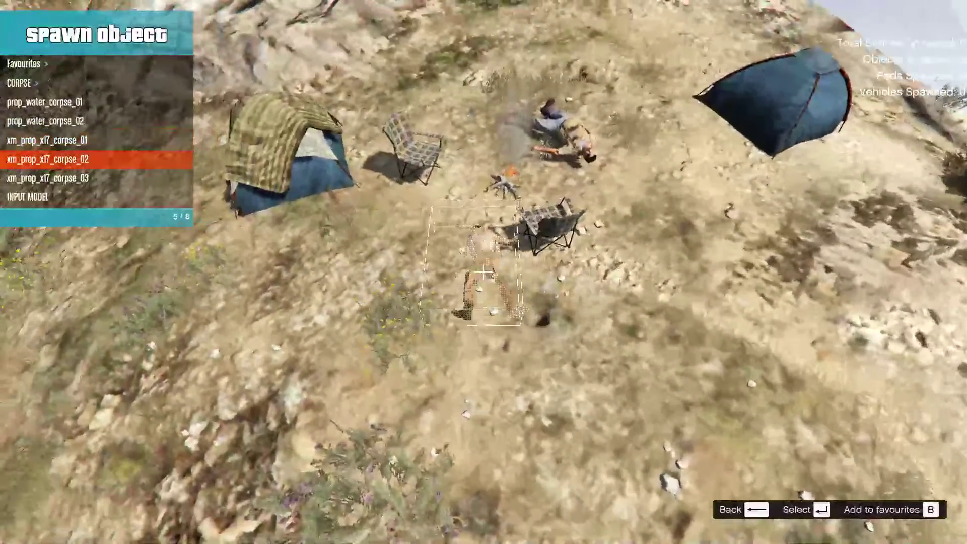
pyautogui.press('Down')
pyautogui.press('Return')
pyautogui.press('BackSpace')
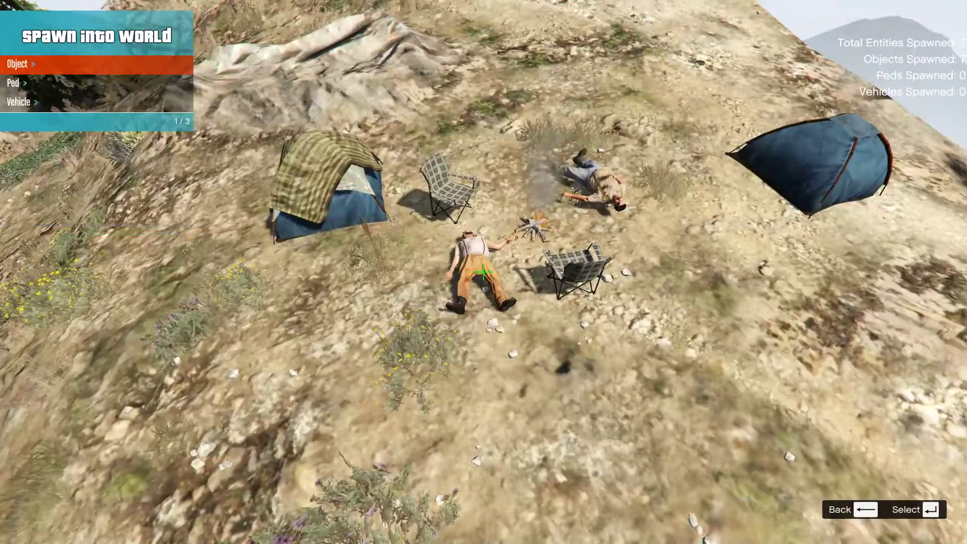
pyautogui.press('BackSpace')
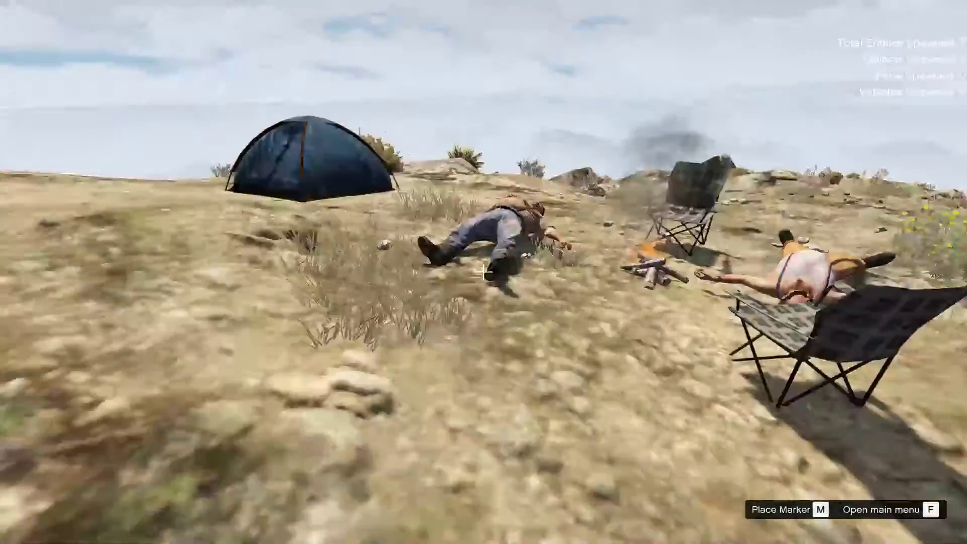
# Save the spawned entity database to a file named ZSR-MountChiliad
pyautogui.press('f')
pyautogui.press('Down')
pyautogui.press('Down')
pyautogui.press('Down')
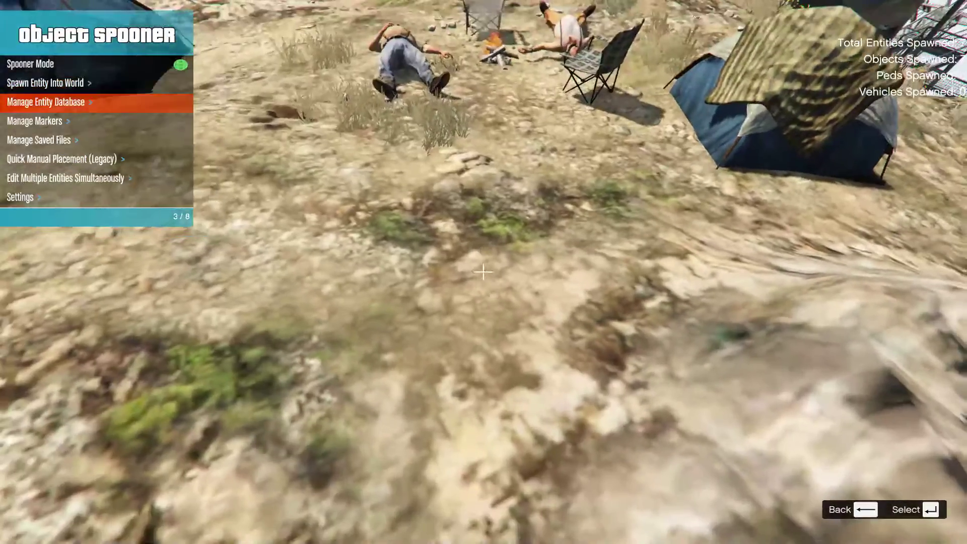
pyautogui.press('Return')
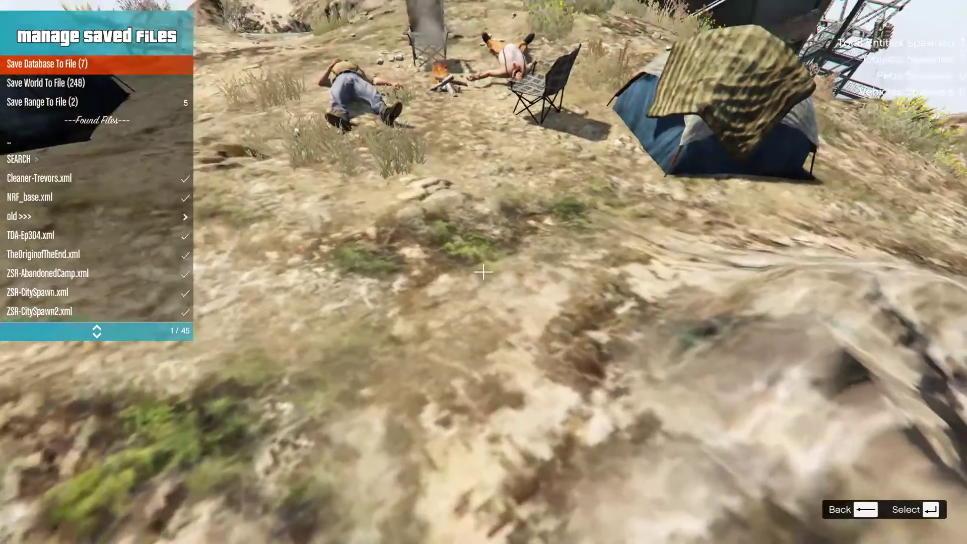
pyautogui.press('Return')
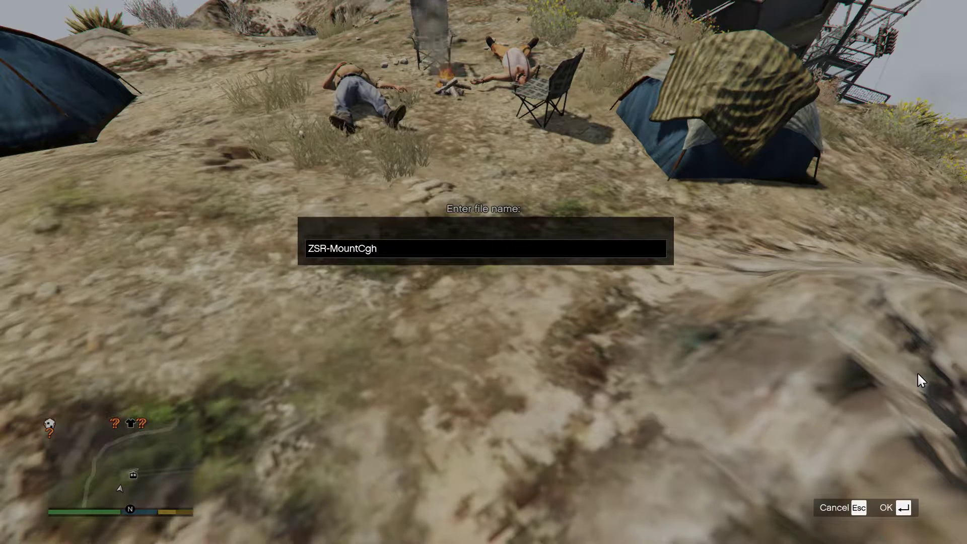
pyautogui.write('iliad')
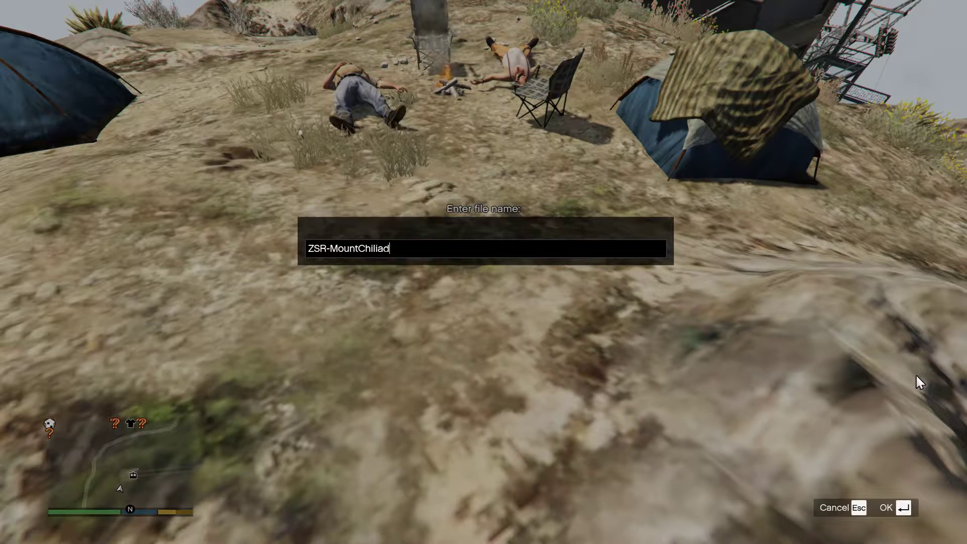
pyautogui.press('Return')
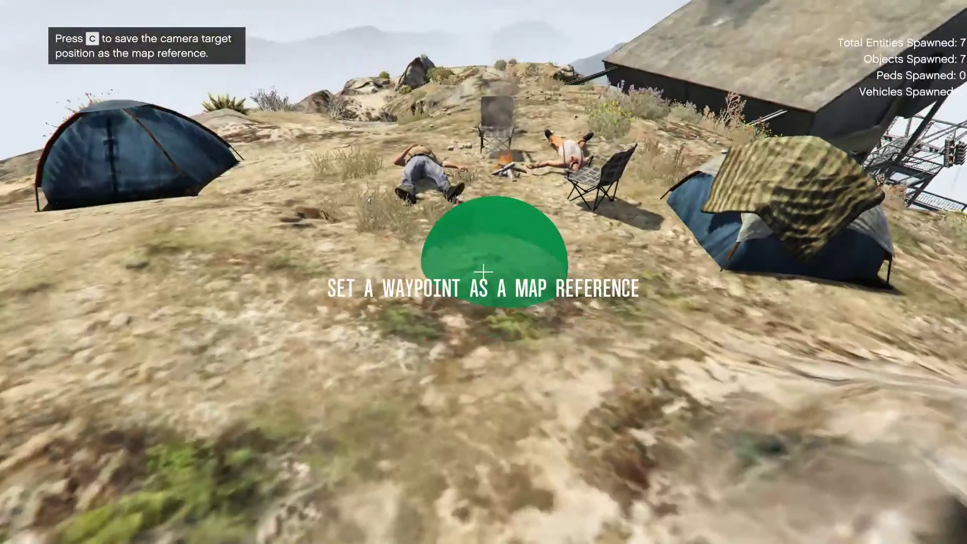
# Set the map's reference position on the wooden lookout platform near the campsite
pyautogui.press('s')
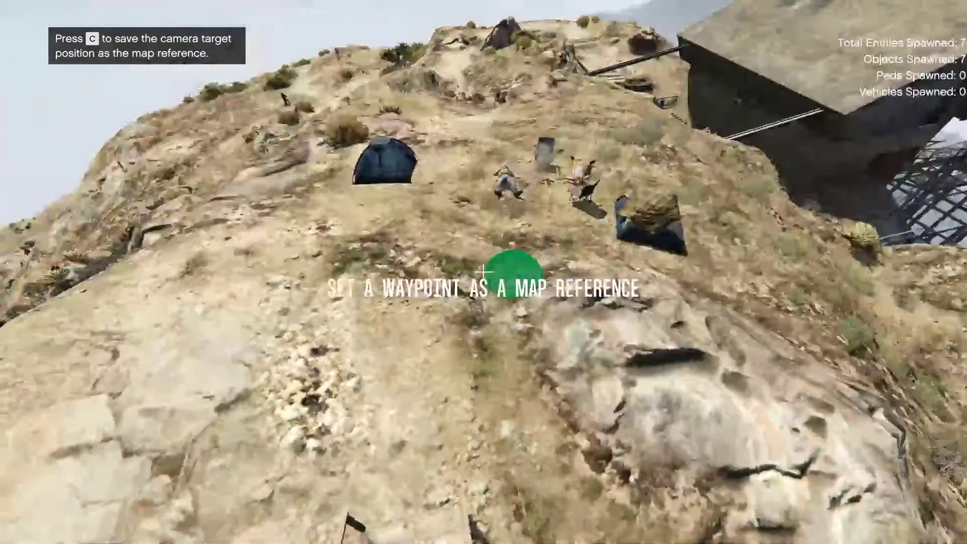
pyautogui.press('s')
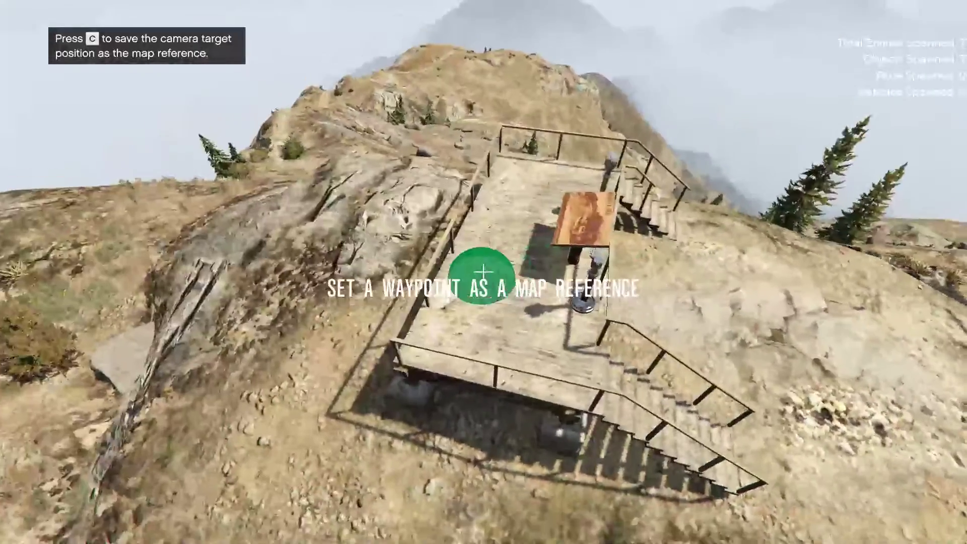
pyautogui.press('c')
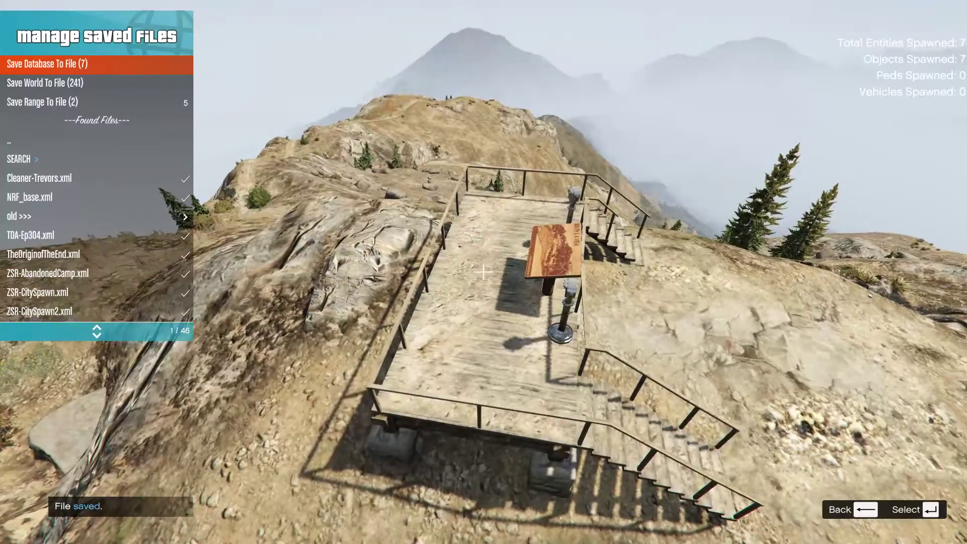
# Return the view to the campsite and exit spooner mode
pyautogui.press('d')
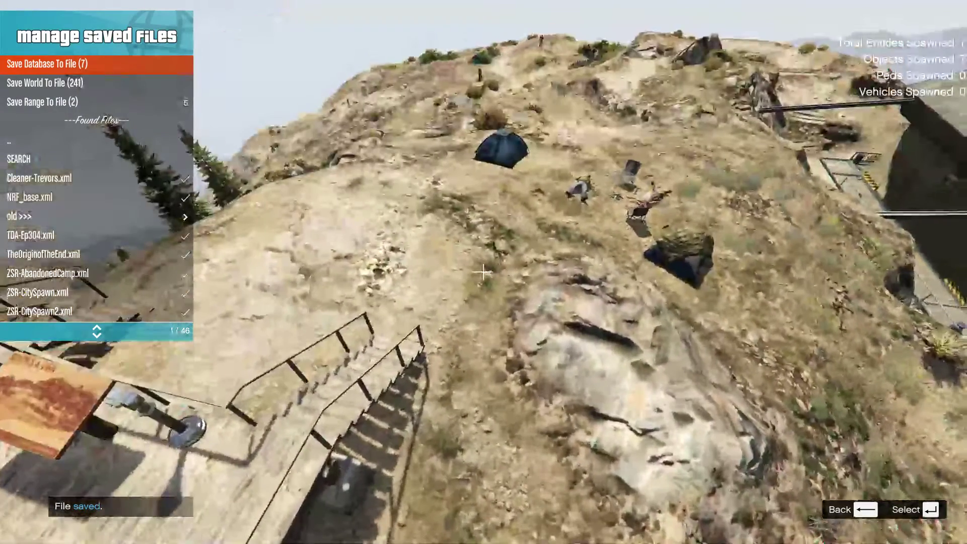
pyautogui.press('BackSpace')
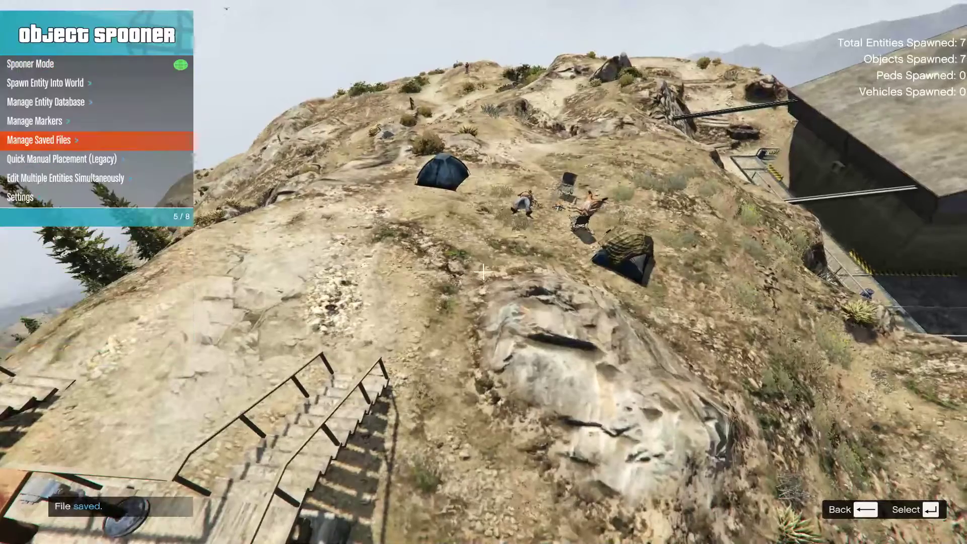
pyautogui.press('w')
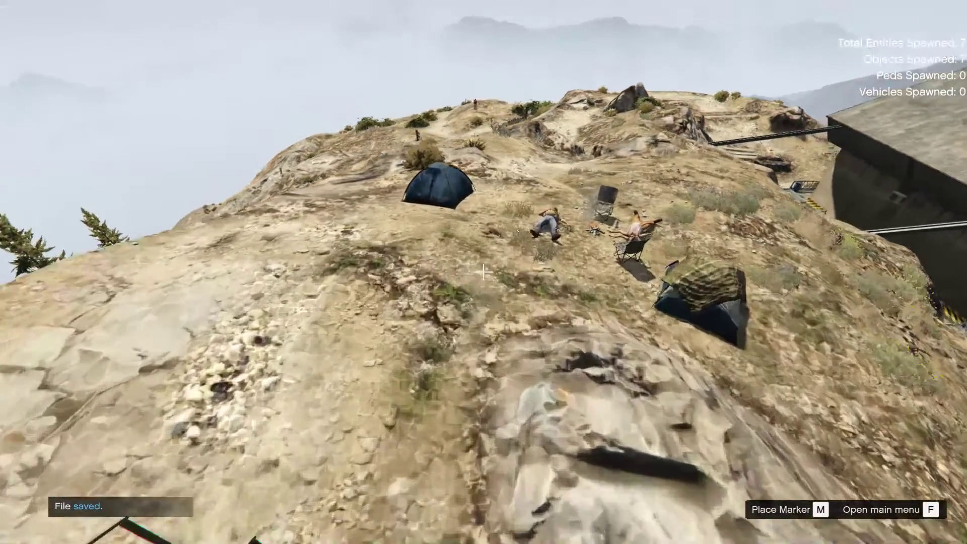
pyautogui.press('d')
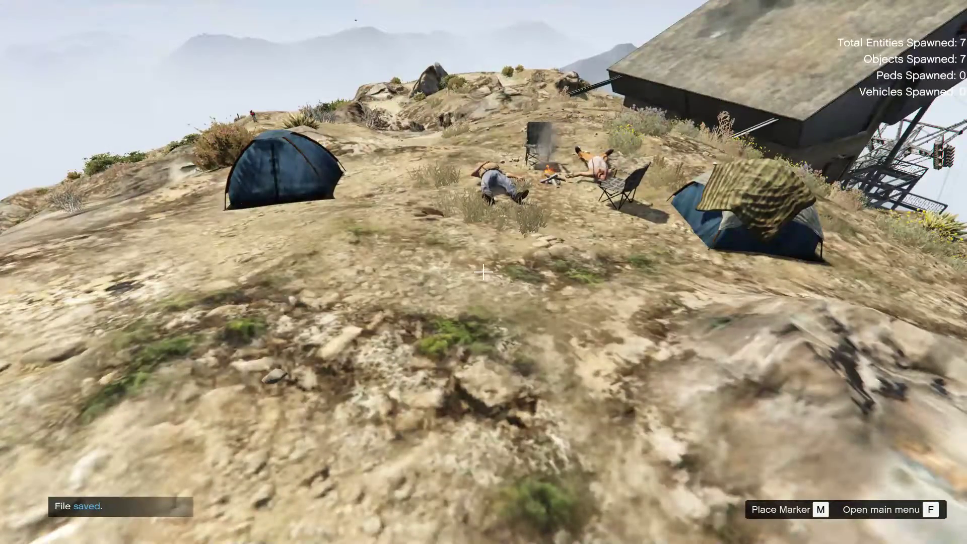
pyautogui.press('F9')
# Try to move the character on foot from the trail up the rock face toward the campsite
pyautogui.press('w')
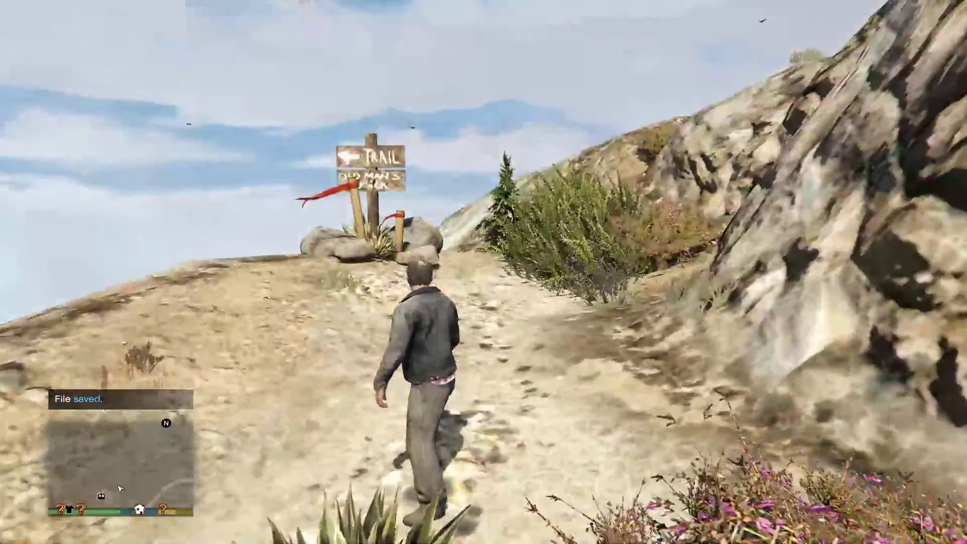
pyautogui.hotkey('shift', 'w')
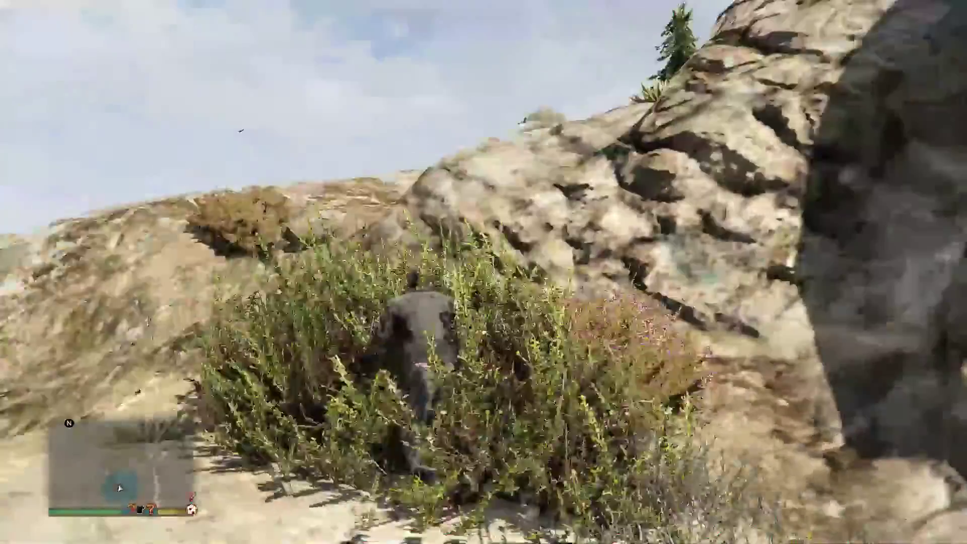
pyautogui.press('w')
pyautogui.press('w')
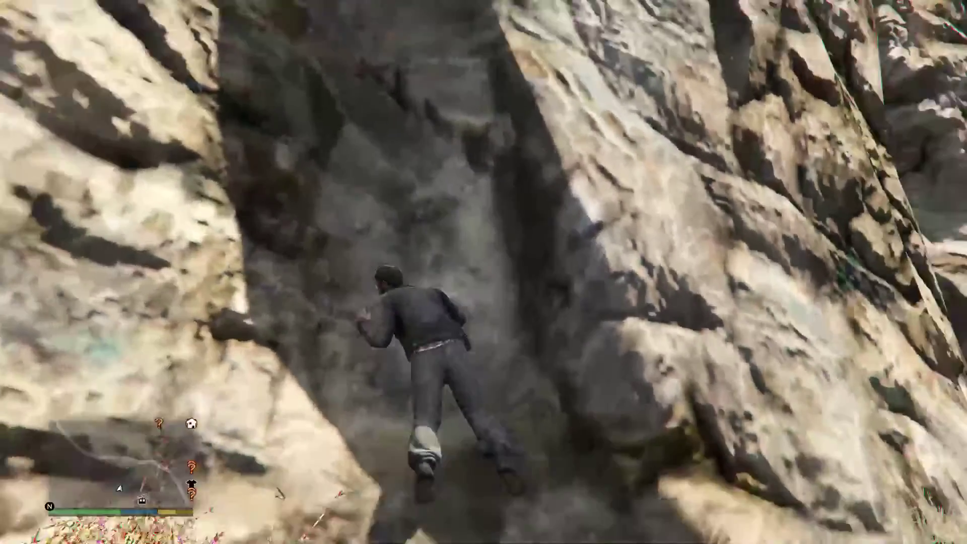
pyautogui.press('w')
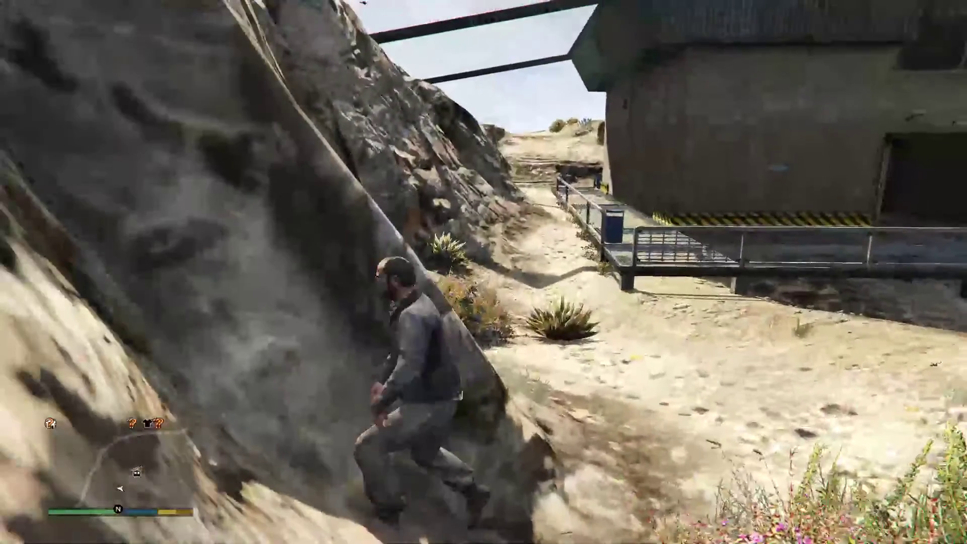
pyautogui.press('w')
# Use the Map Editor's free camera to relocate the character next to the campsite, and exit the editor there
pyautogui.press('F4')
pyautogui.press('Return')
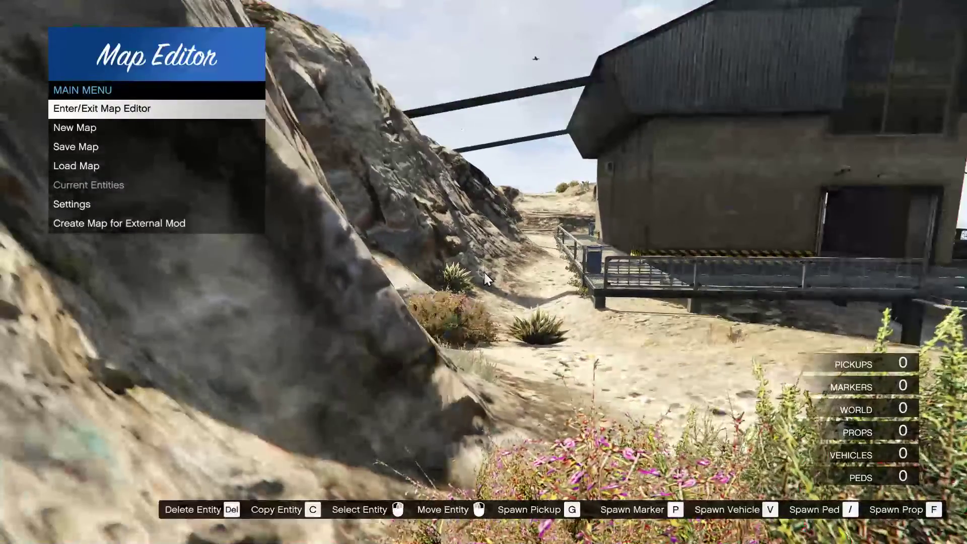
pyautogui.press('BackSpace')
pyautogui.press('s')
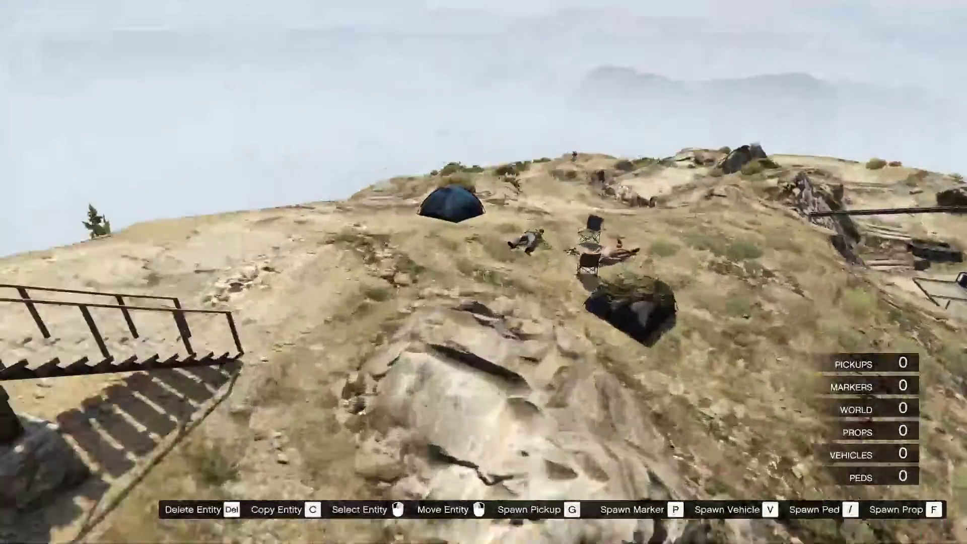
pyautogui.press('w')
pyautogui.press('s')
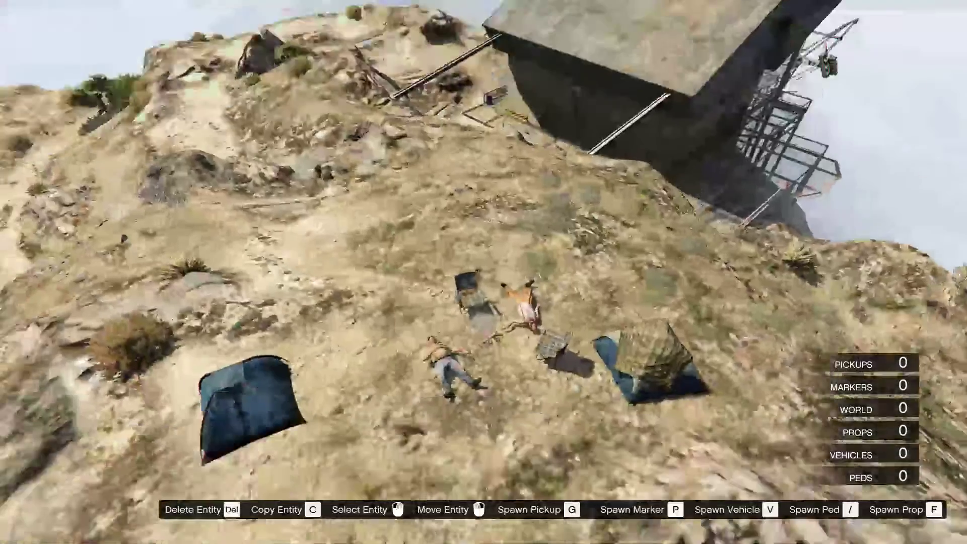
pyautogui.press('w')
pyautogui.press('F4')
pyautogui.press('Return')
pyautogui.press('F4')
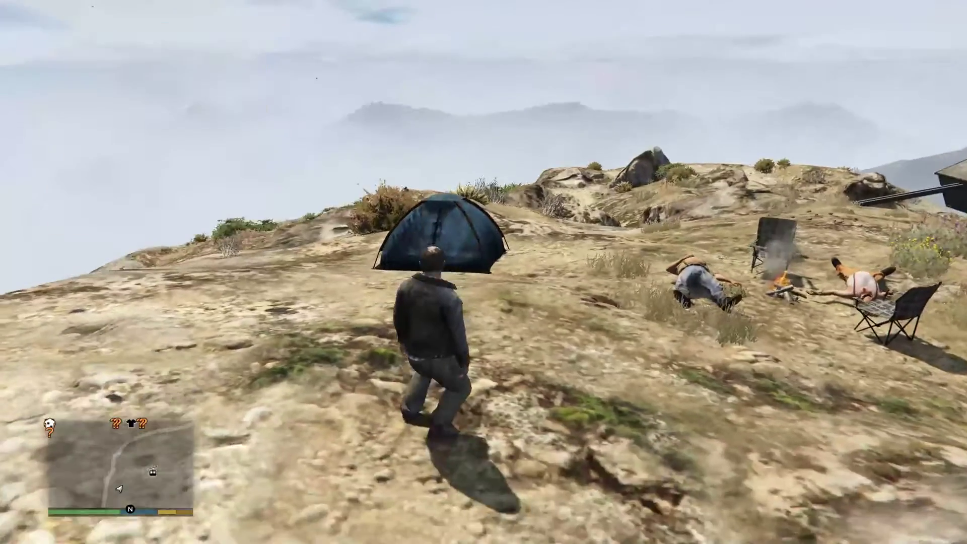
pyautogui.press('w')
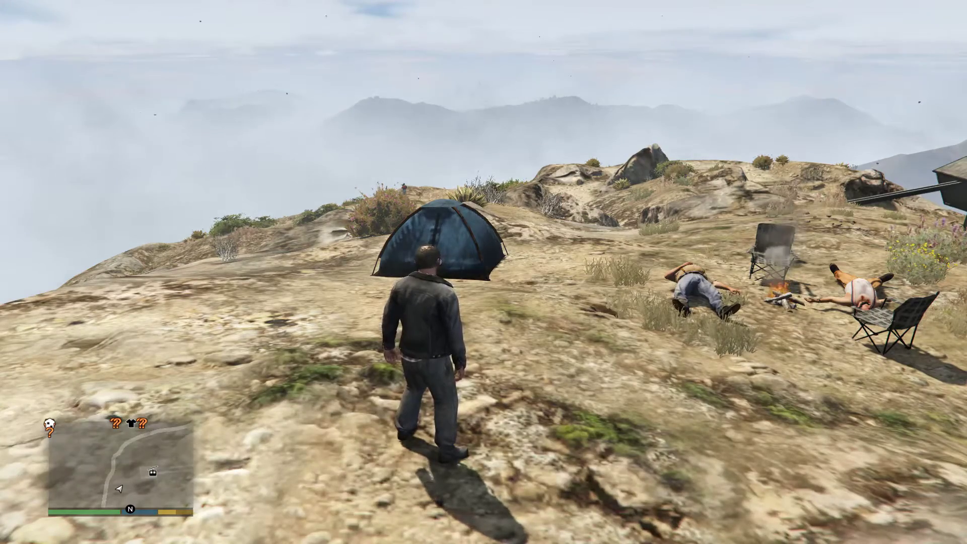
# Walk the character around the campsite to inspect the tents, chairs, campfire and corpses
pyautogui.press('w')
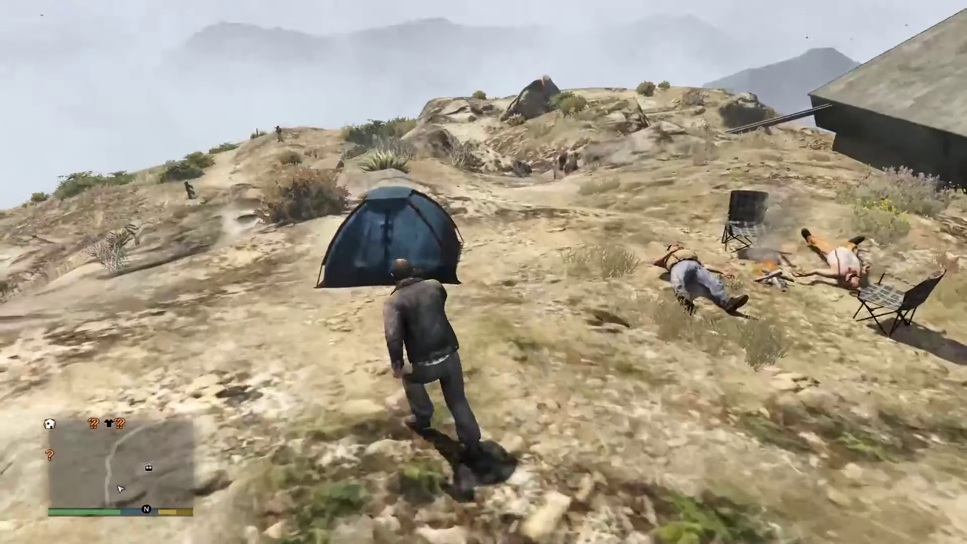
pyautogui.press('w')
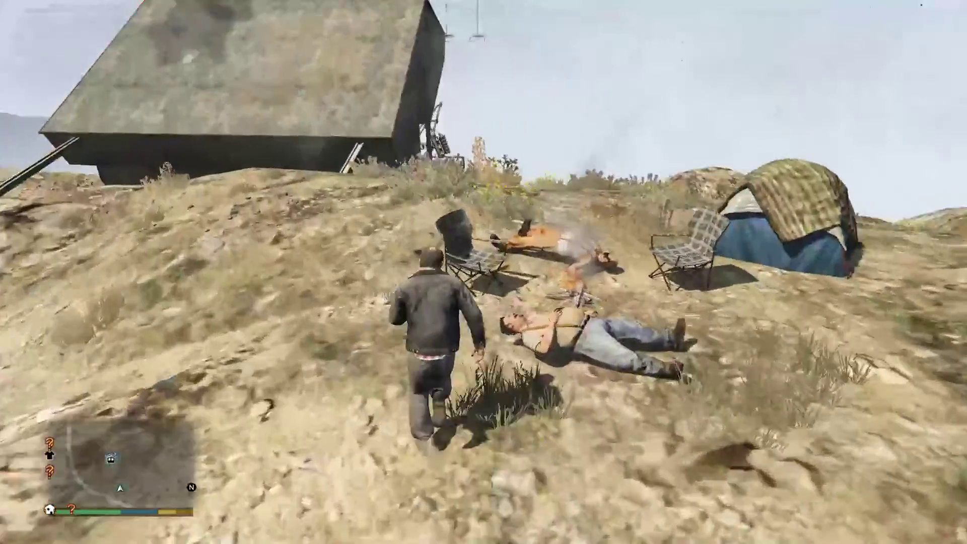
pyautogui.press('w')
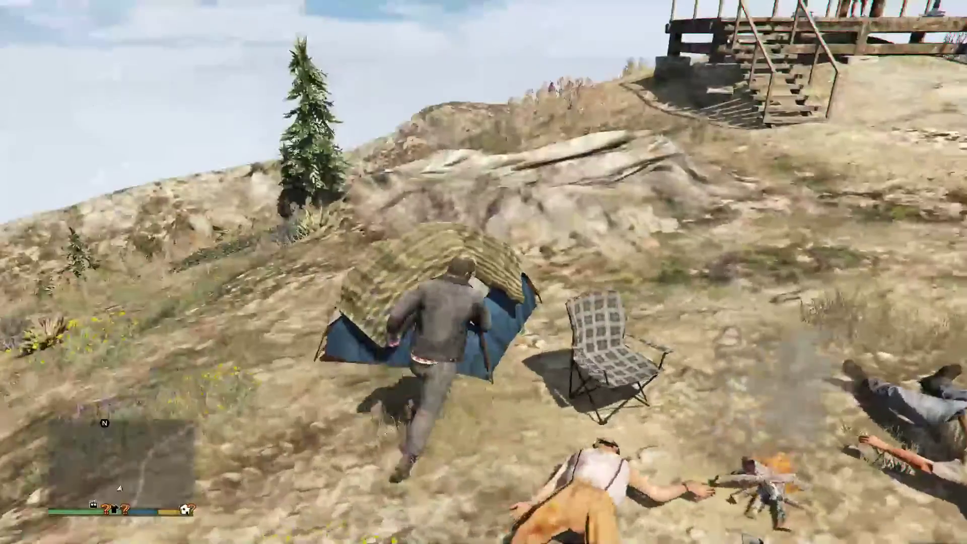
pyautogui.press('w')
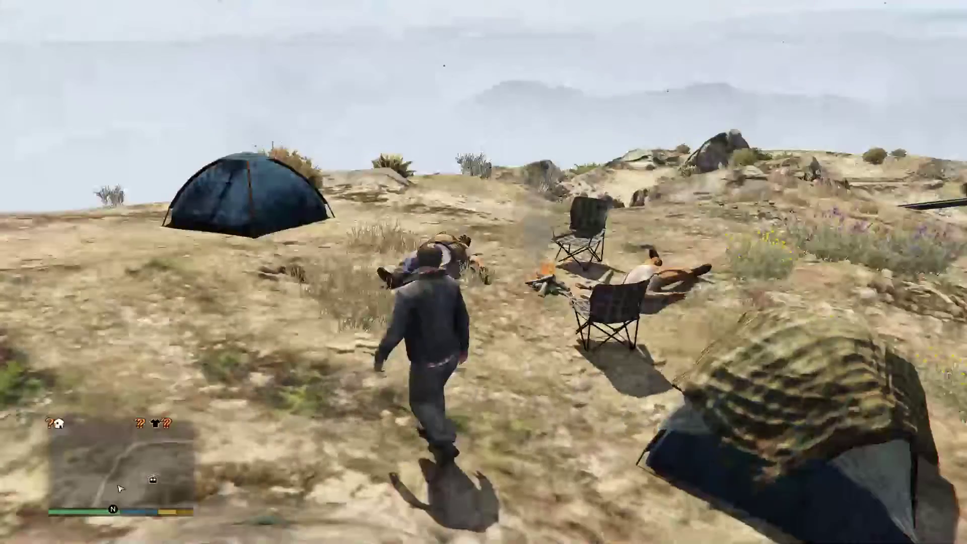
pyautogui.press('w')
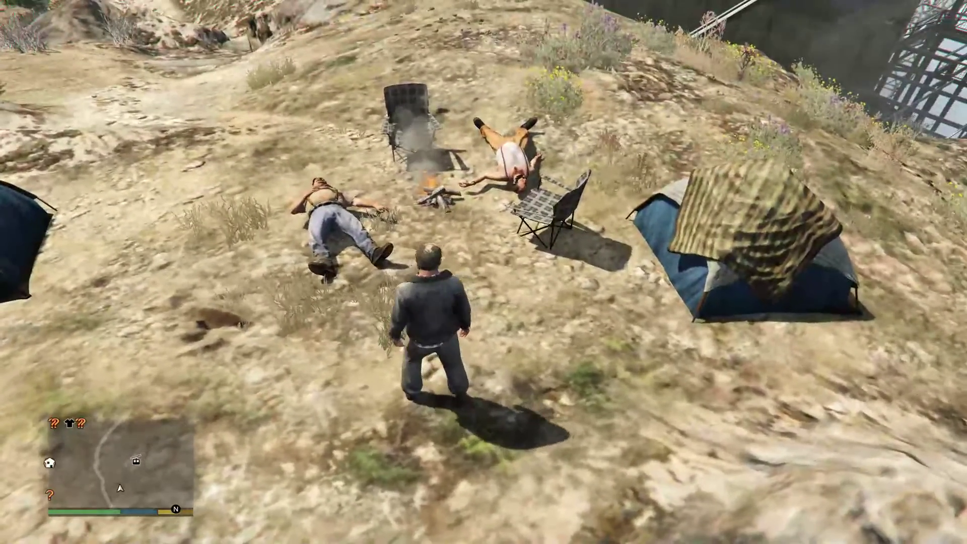
# Leave the game for the desktop and launch the ME2YM converter from the 440c88-ME2YM folder inside Folders
pyautogui.press('Escape')
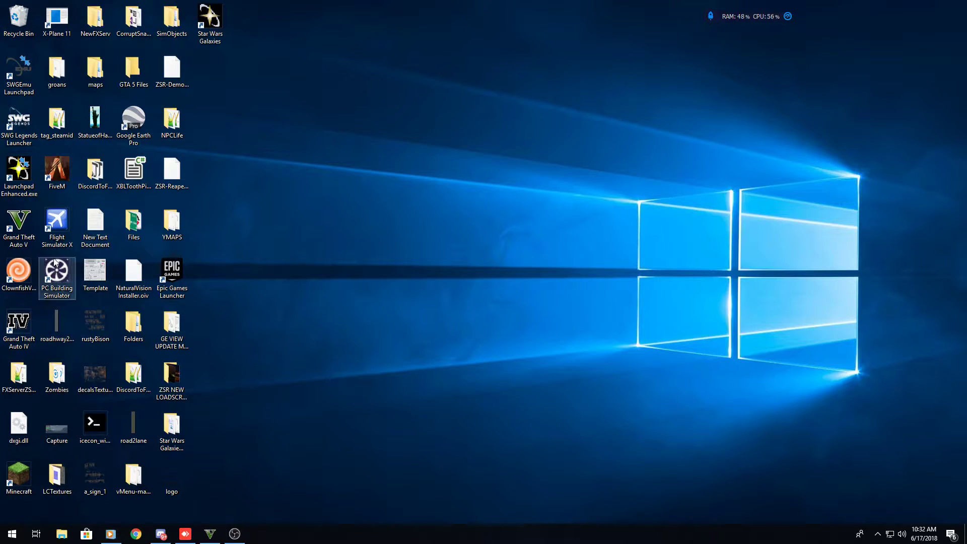
pyautogui.doubleClick(126, 333)
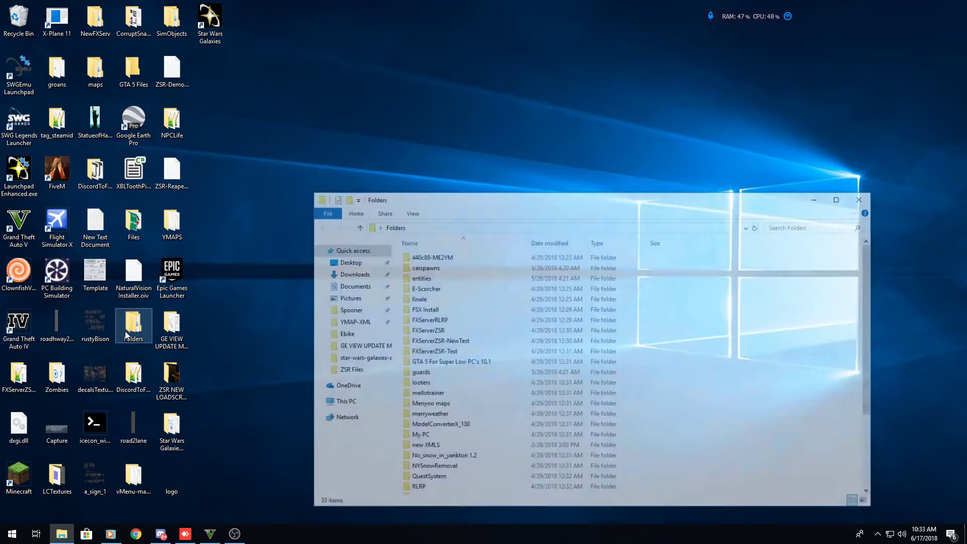
pyautogui.doubleClick(457, 258)
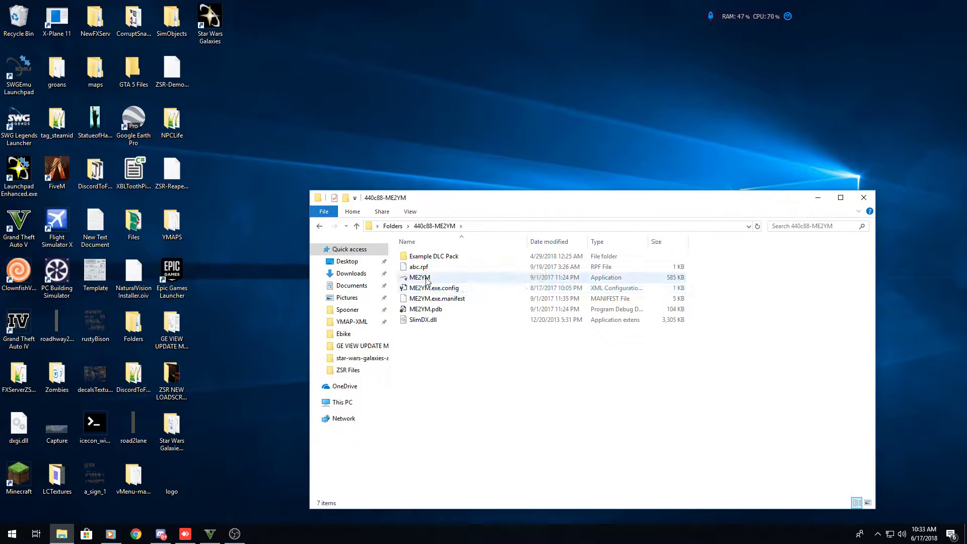
pyautogui.rightClick(426, 278)
pyautogui.click(467, 258)
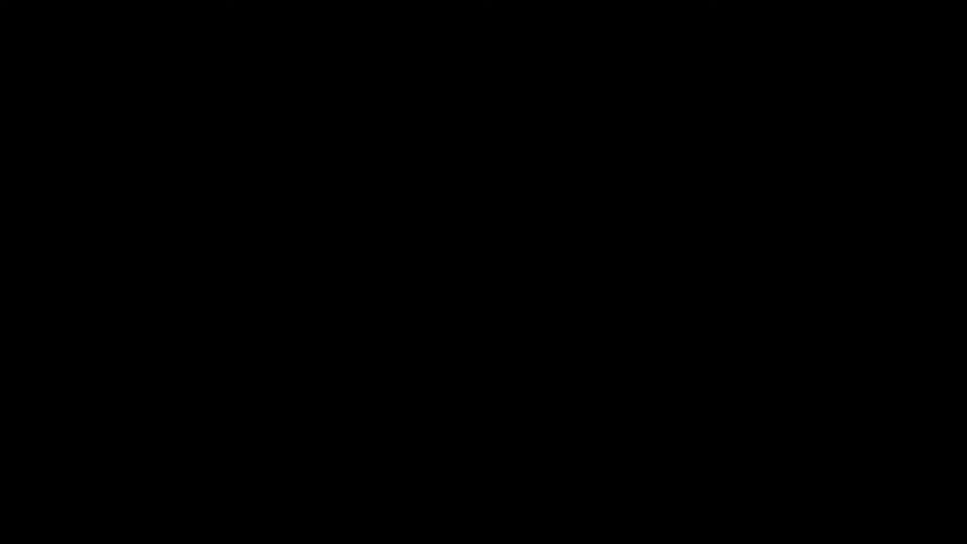
pyautogui.click(454, 338)
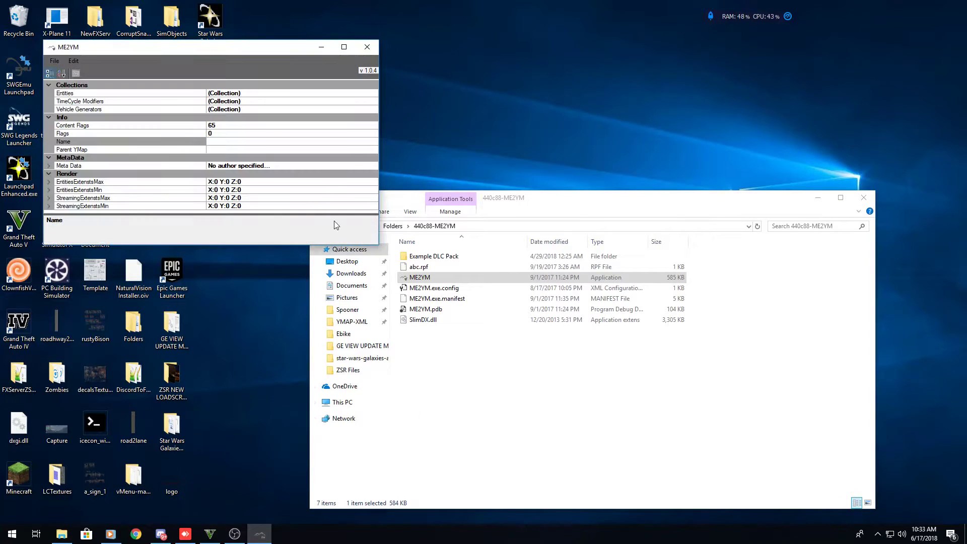
pyautogui.moveTo(238, 43); pyautogui.dragTo(377, 146)
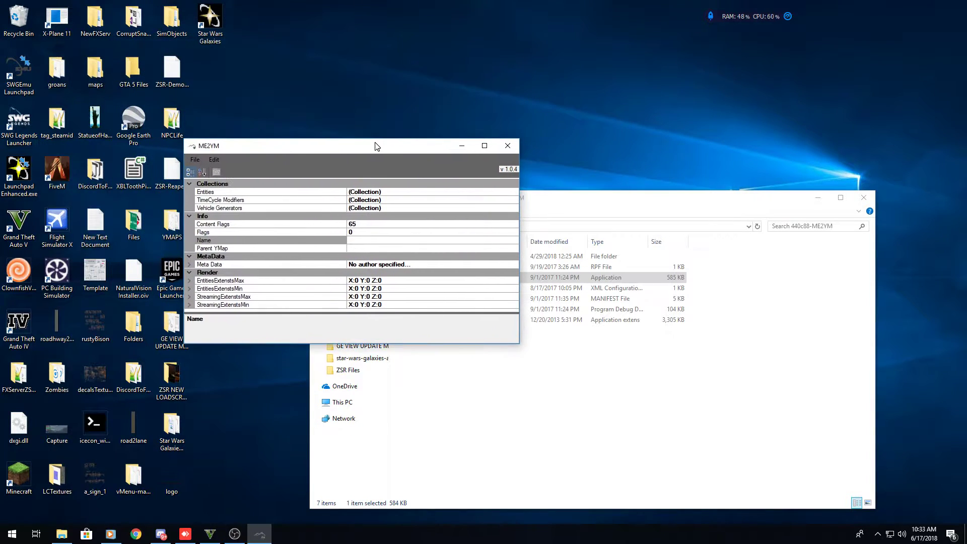
# Open the ZSR-MountChiliad map file from the Spooner folder in ME2YM
pyautogui.click(195, 160)
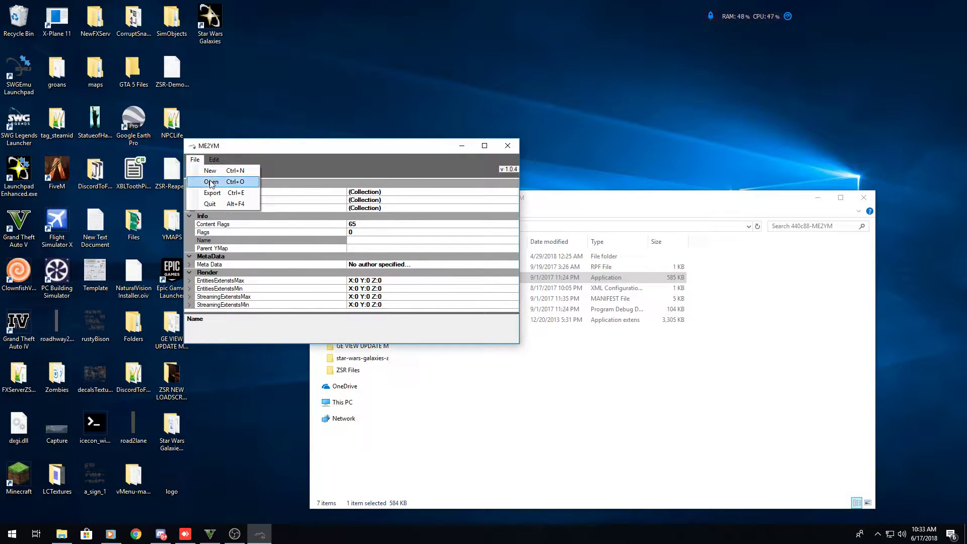
pyautogui.click(197, 161)
pyautogui.click(187, 159)
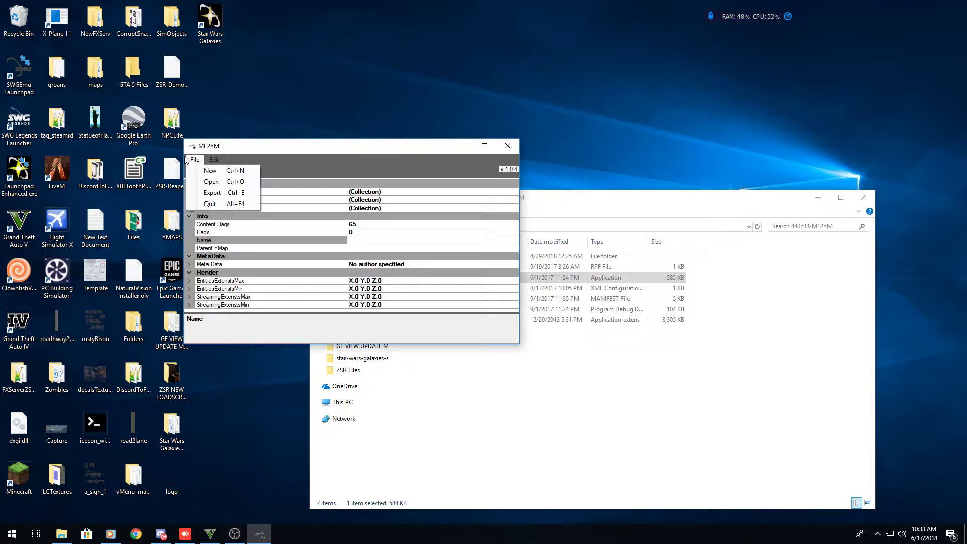
pyautogui.click(209, 182)
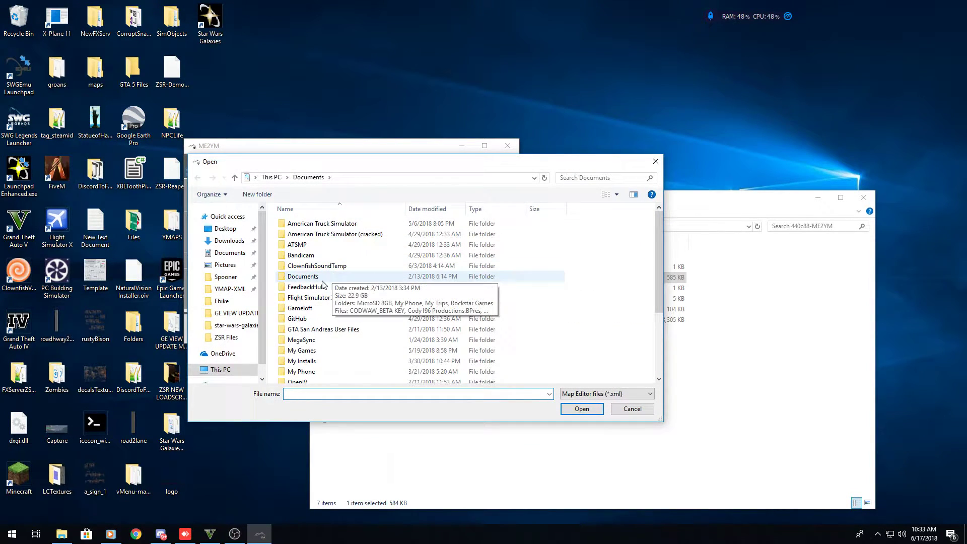
pyautogui.click(225, 276)
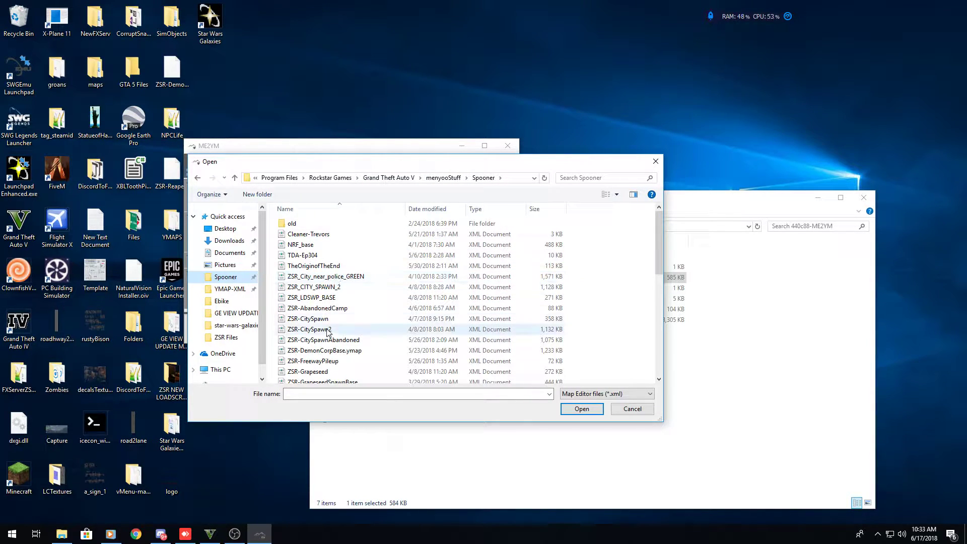
pyautogui.click(330, 350)
pyautogui.scroll(-9, 335, 347)
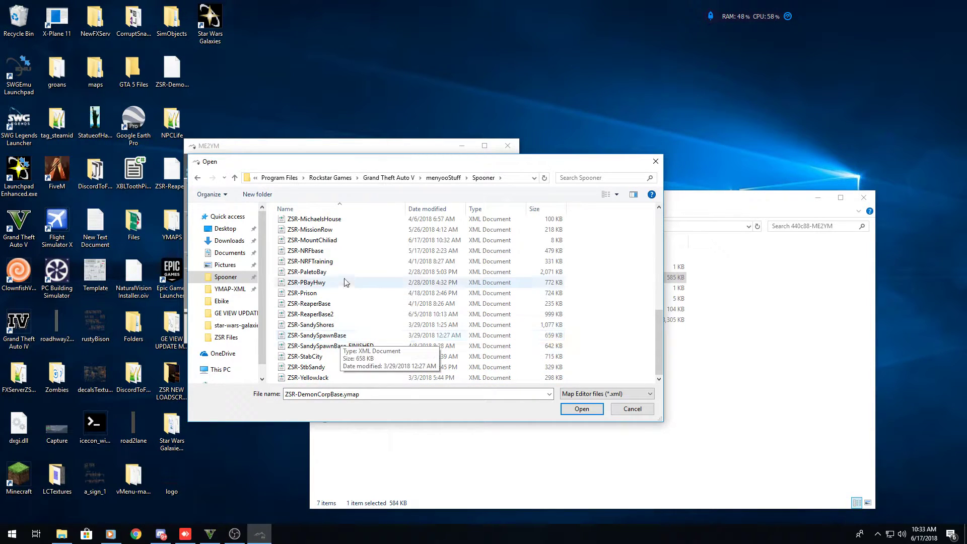
pyautogui.click(332, 242)
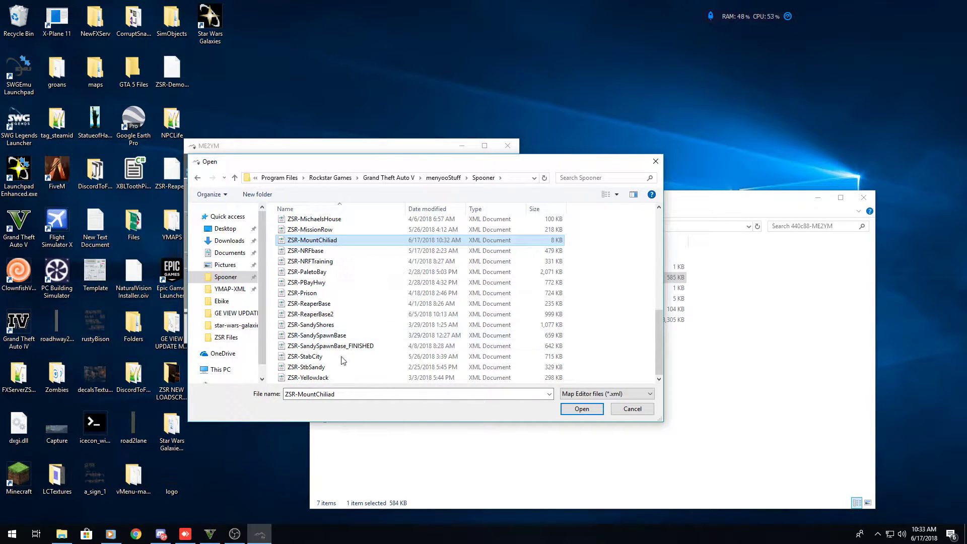
pyautogui.scroll(1, 332, 297)
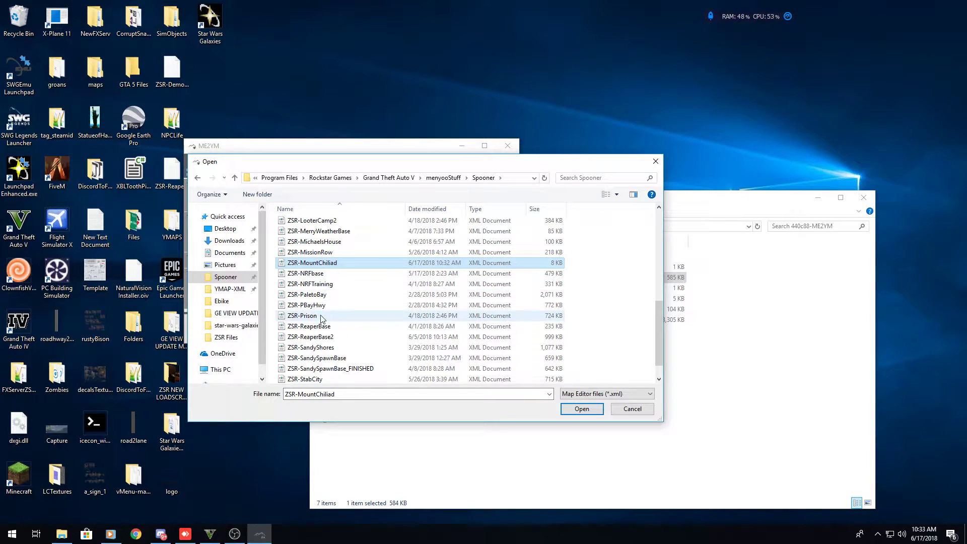
pyautogui.doubleClick(348, 263)
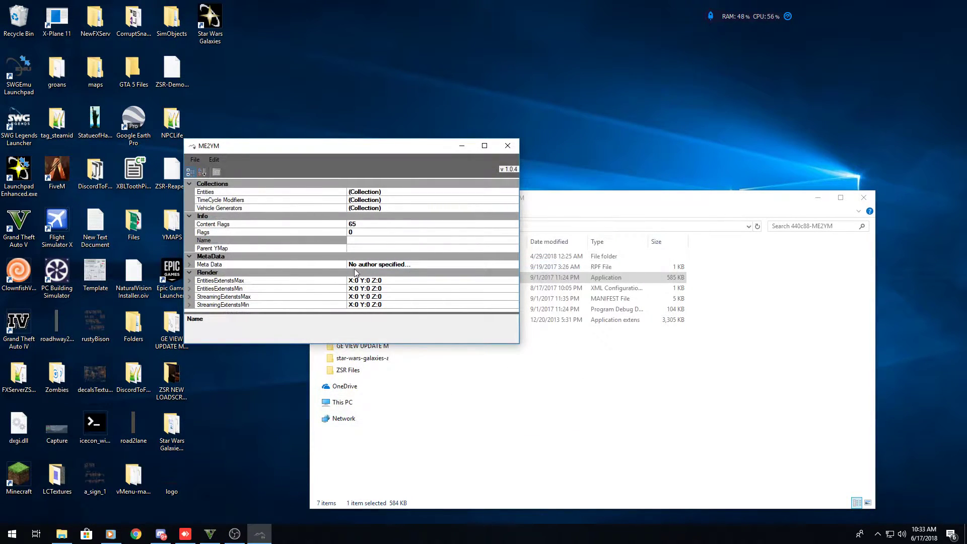
# Start exporting the map as a .ymap.xml file and choose the YMAP-XML folder as its destination
pyautogui.click(196, 161)
pyautogui.click(195, 160)
pyautogui.click(195, 160)
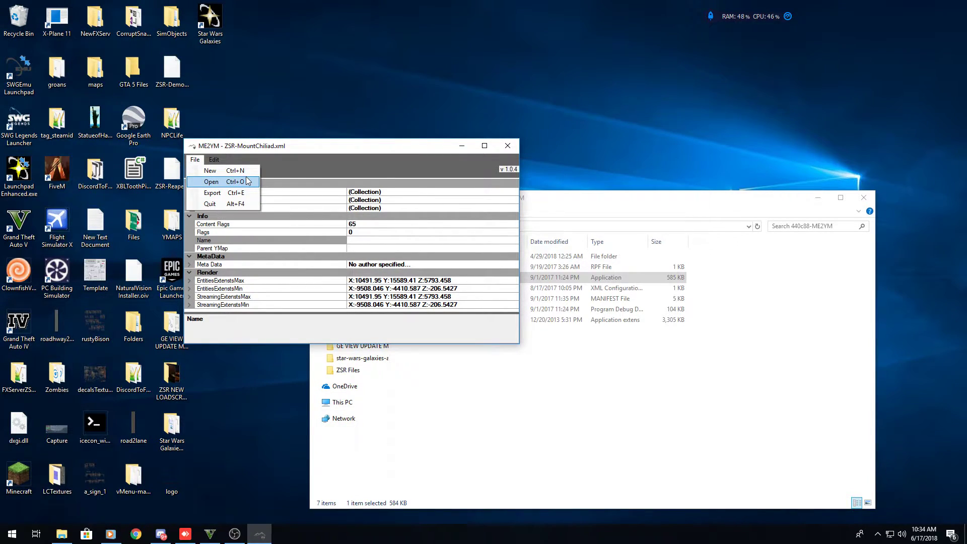
pyautogui.click(237, 193)
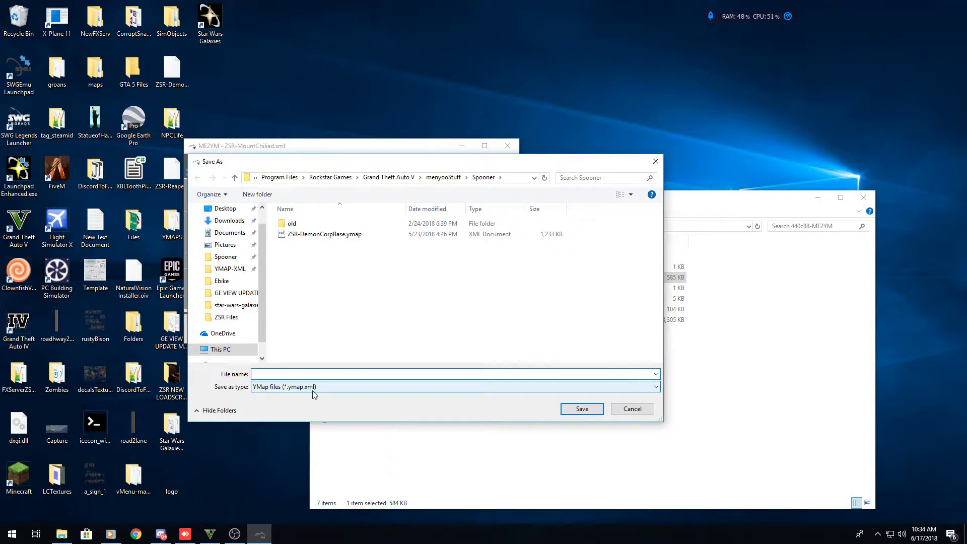
pyautogui.click(230, 269)
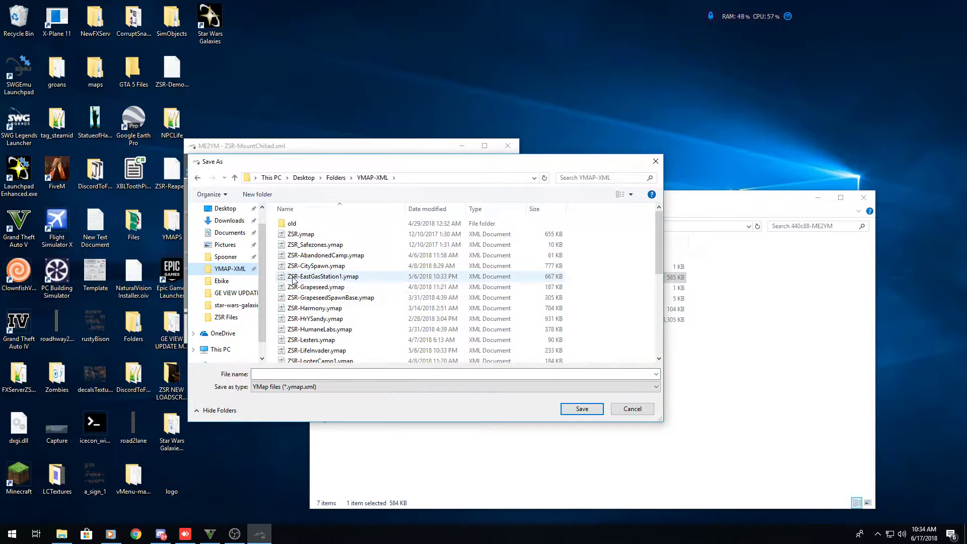
pyautogui.scroll(-6, 340, 316)
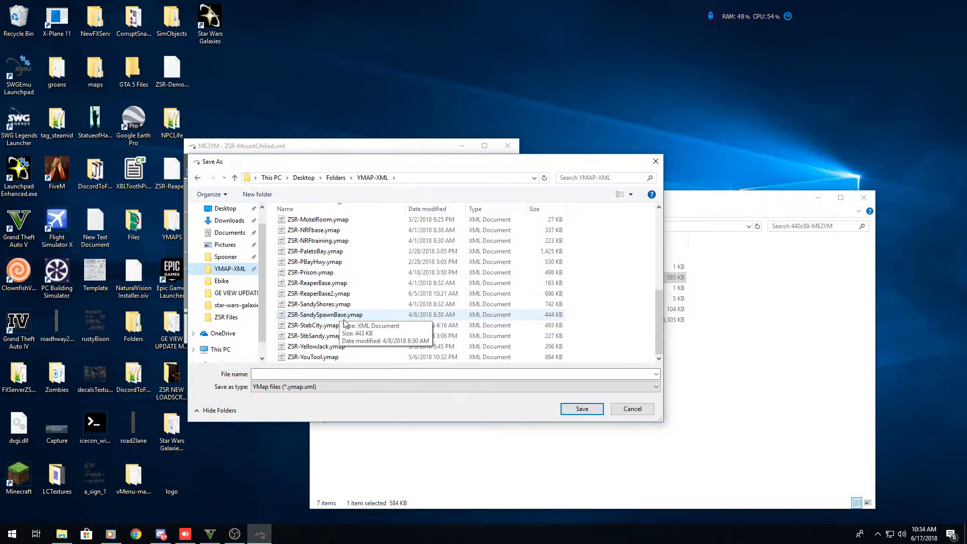
pyautogui.click(351, 293)
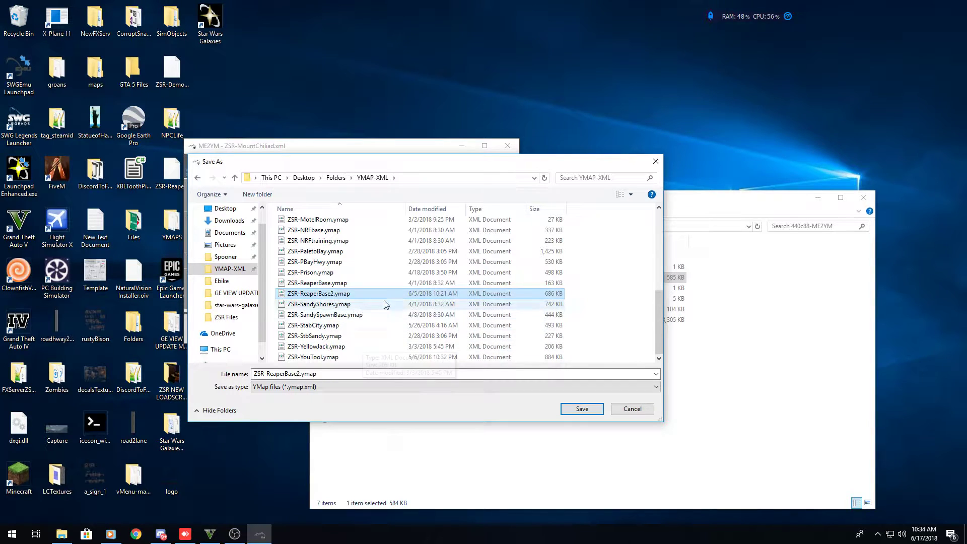
pyautogui.scroll(3, 324, 358)
pyautogui.scroll(3, 324, 358)
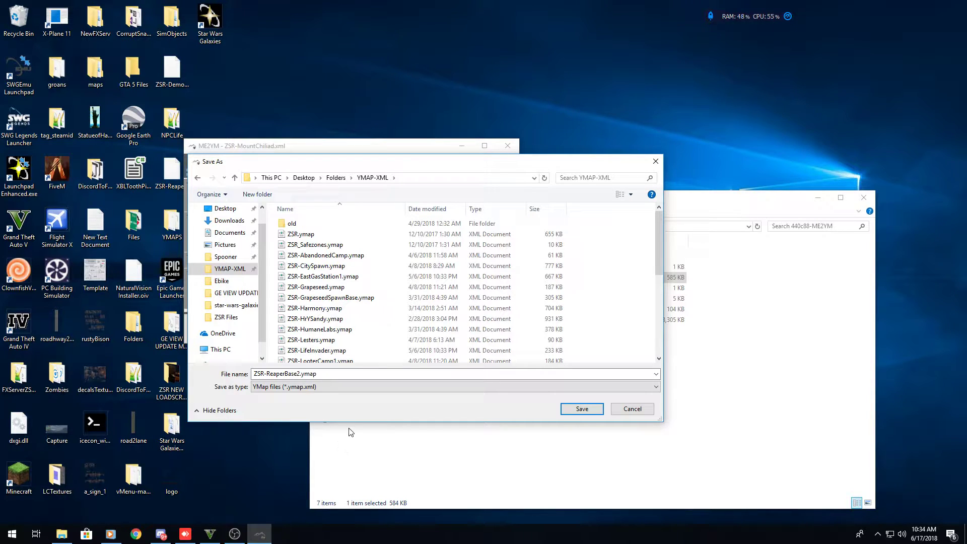
# Name the exported file ZSR-MountChiliad, save it, and close ME2YM
pyautogui.click(328, 375)
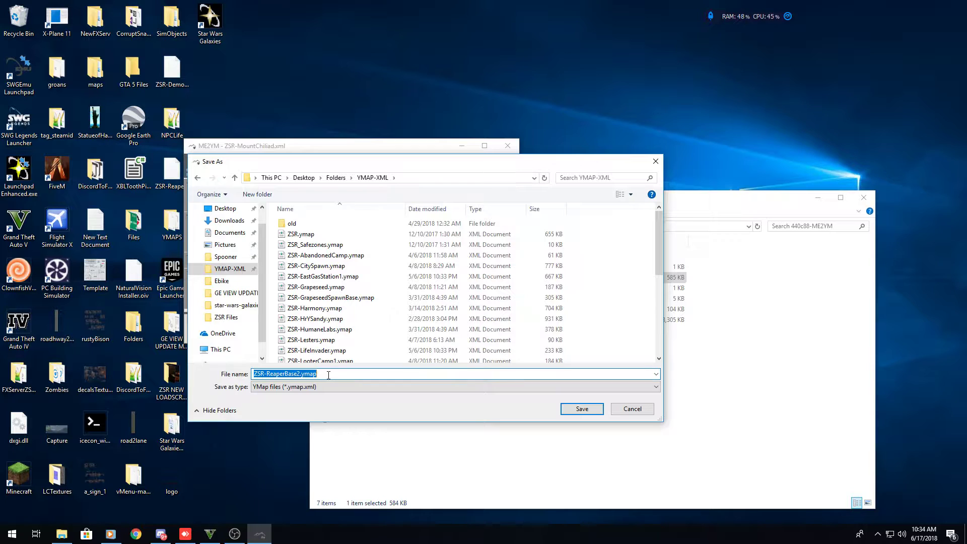
pyautogui.press('BackSpace')
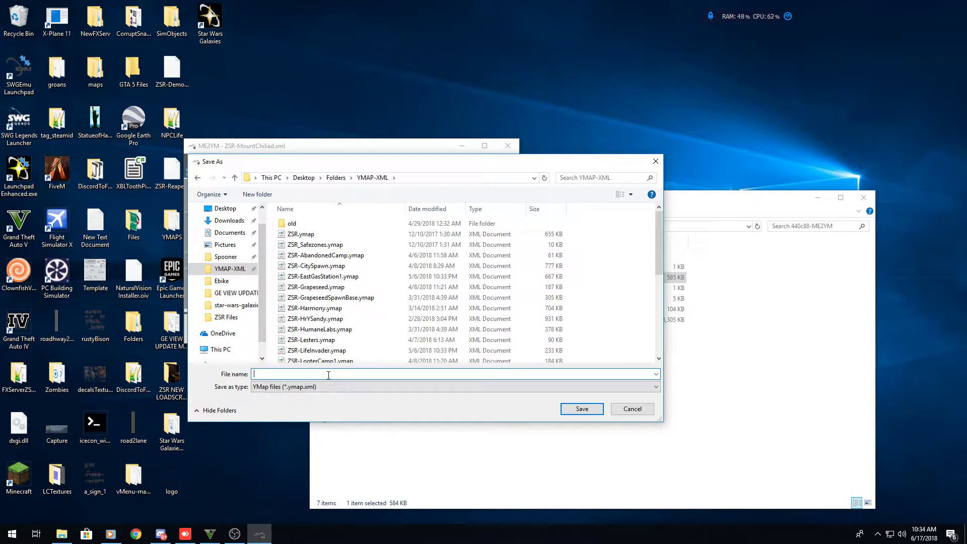
pyautogui.write('ZSR')
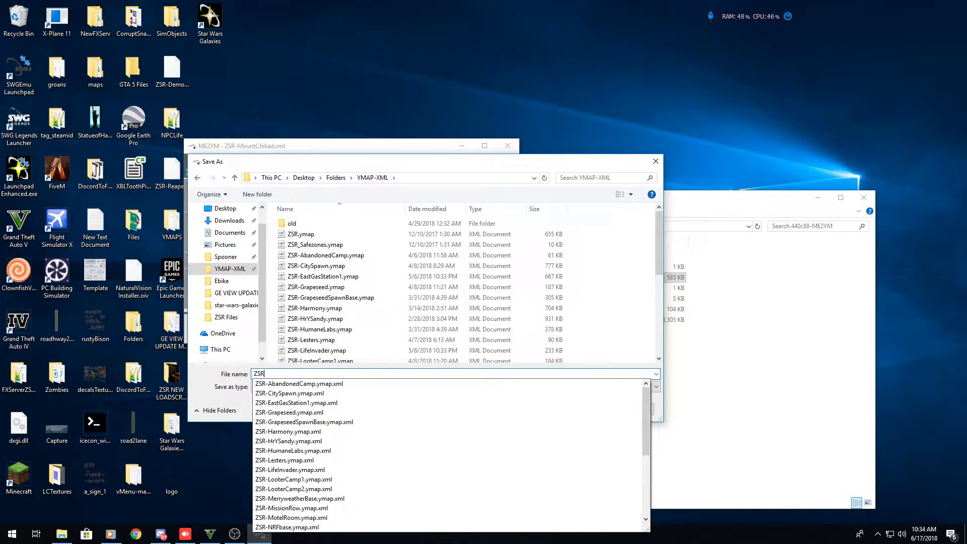
pyautogui.write('-MountChiliad')
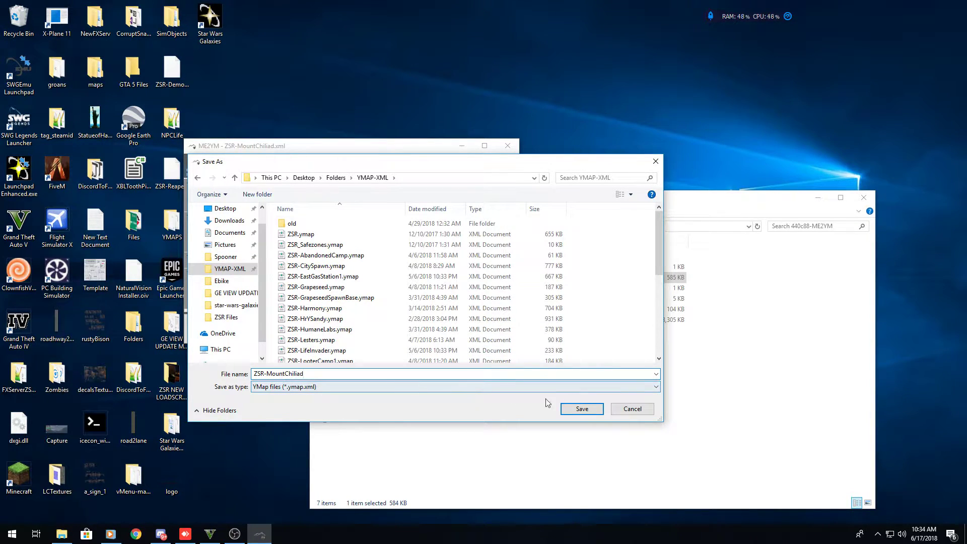
pyautogui.click(581, 409)
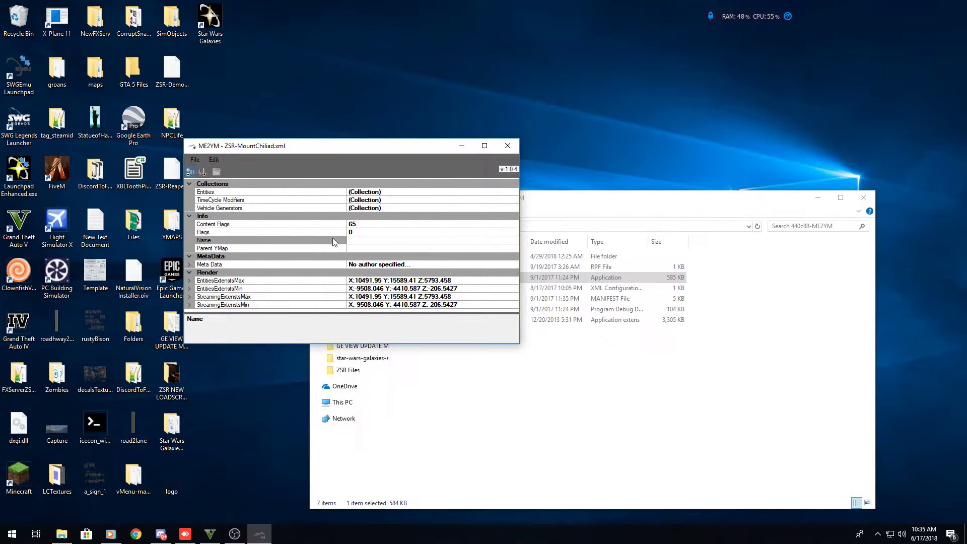
pyautogui.click(512, 150)
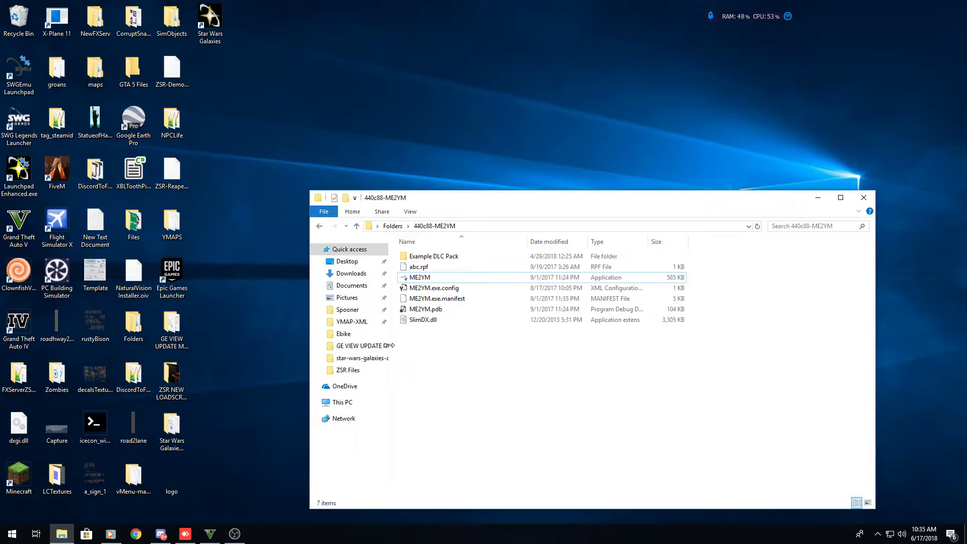
# Find the exported ZSR-MountChiliad.ymap file in the YMAP-XML folder and select it
pyautogui.click(351, 323)
pyautogui.scroll(-2, 443, 322)
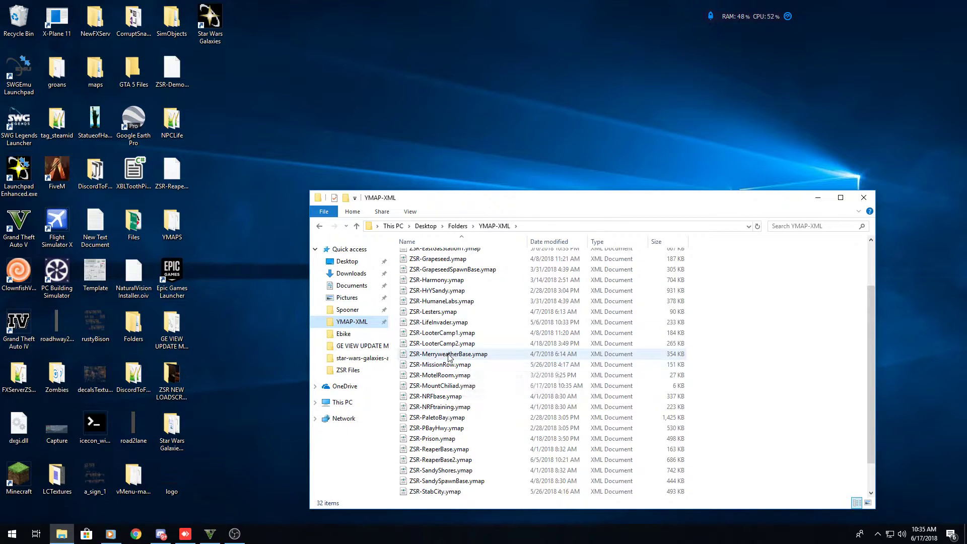
pyautogui.click(456, 385)
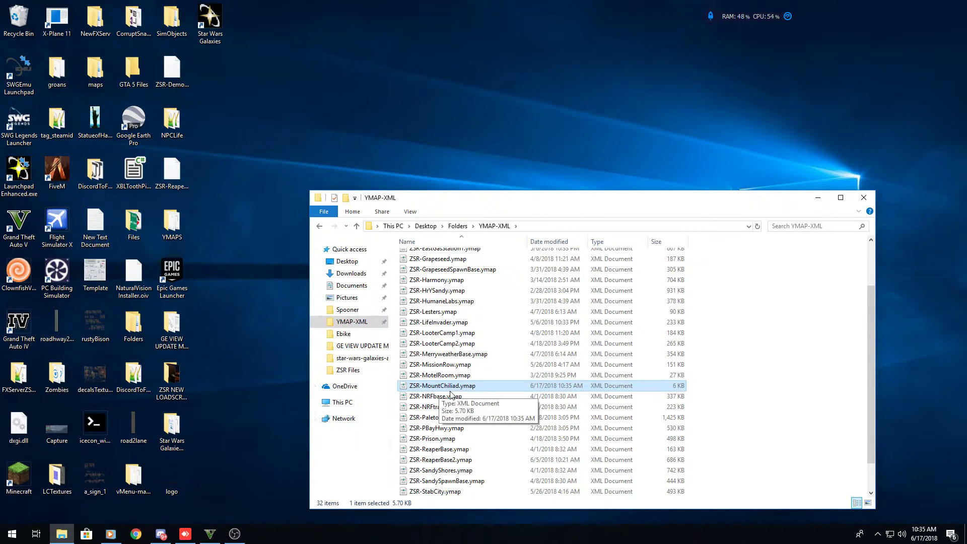
# Launch OpenIV and load the Windows version of Grand Theft Auto V
pyautogui.click(12, 533)
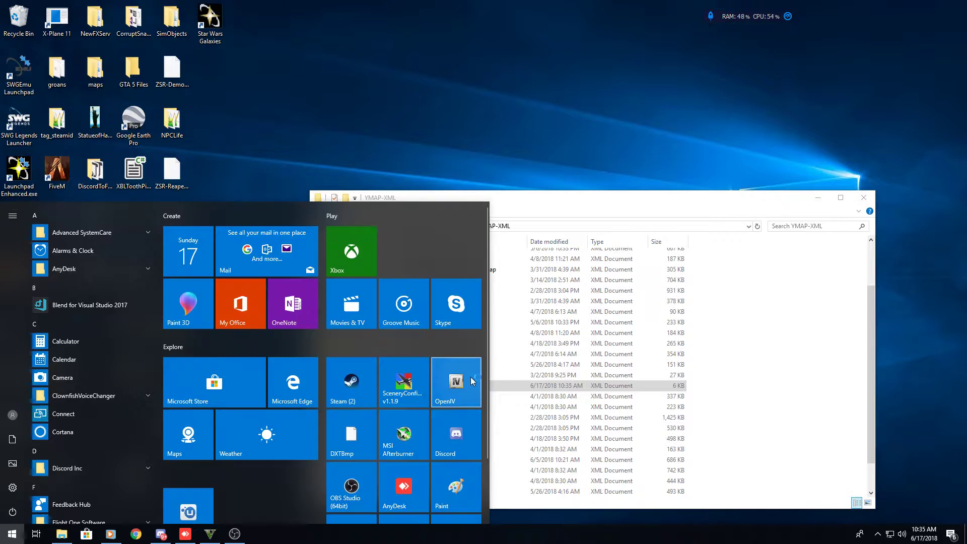
pyautogui.click(470, 377)
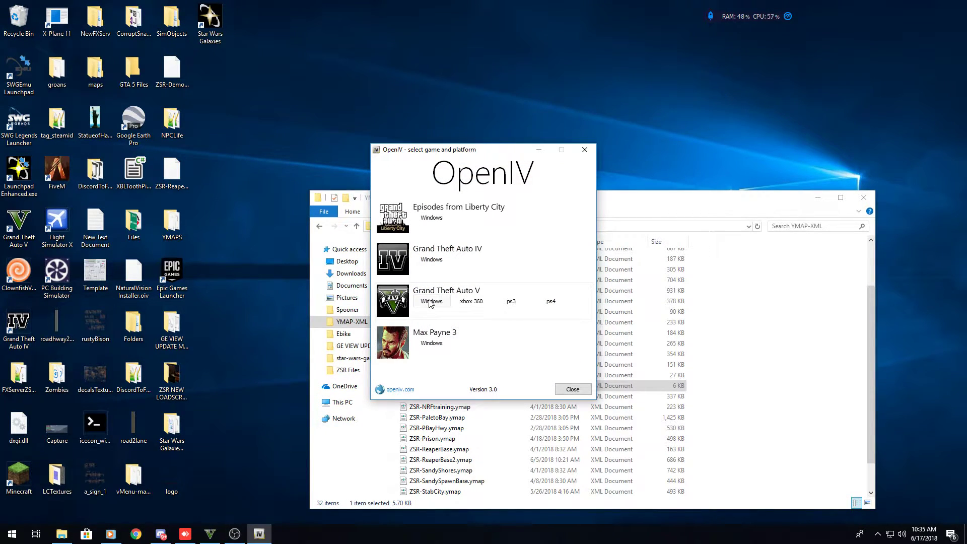
pyautogui.click(431, 302)
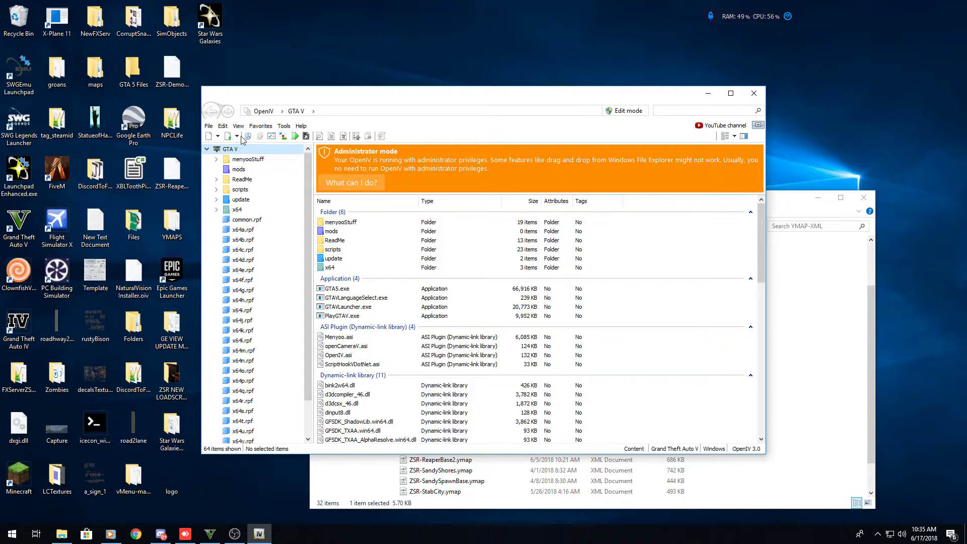
pyautogui.click(209, 126)
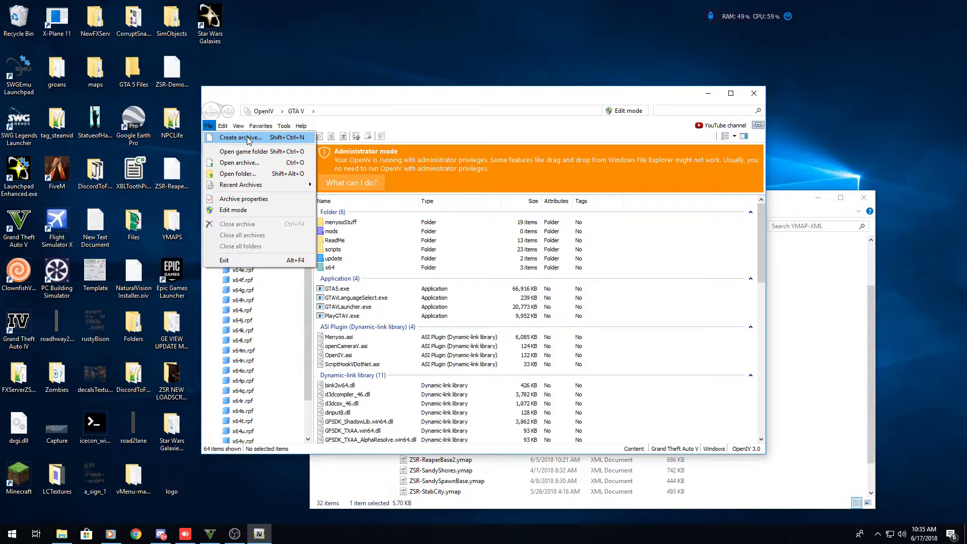
pyautogui.click(276, 137)
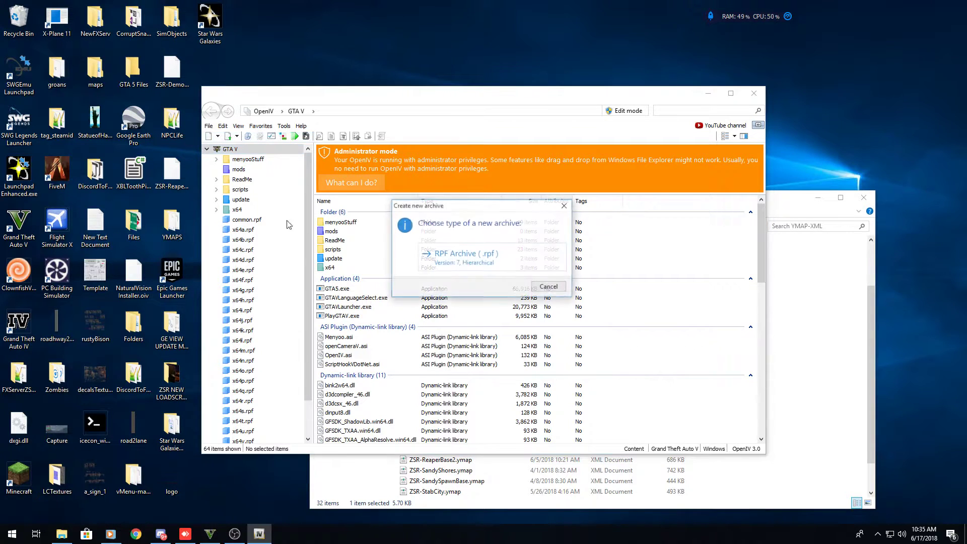
pyautogui.click(498, 257)
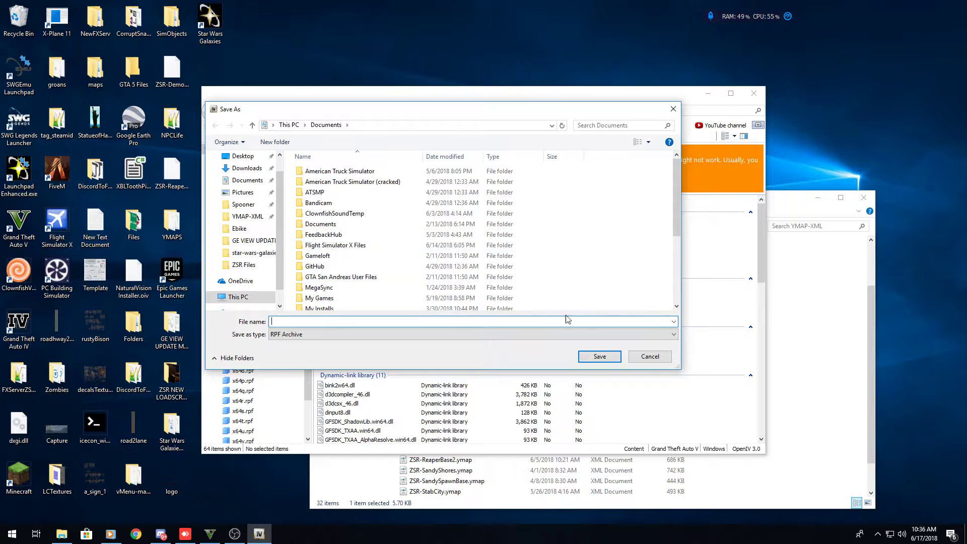
pyautogui.click(648, 356)
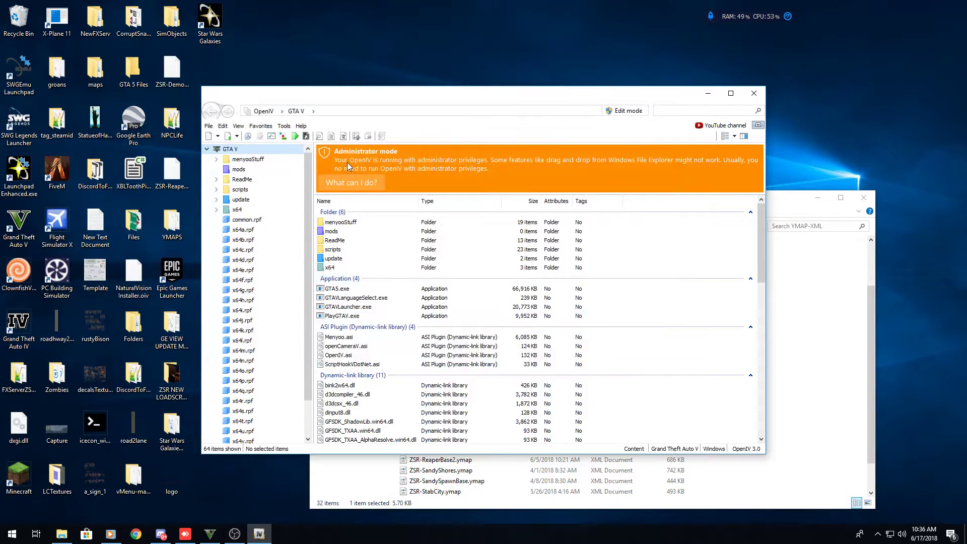
# Open the recently used ymaps.rpf archive and enable edit mode for it
pyautogui.click(237, 136)
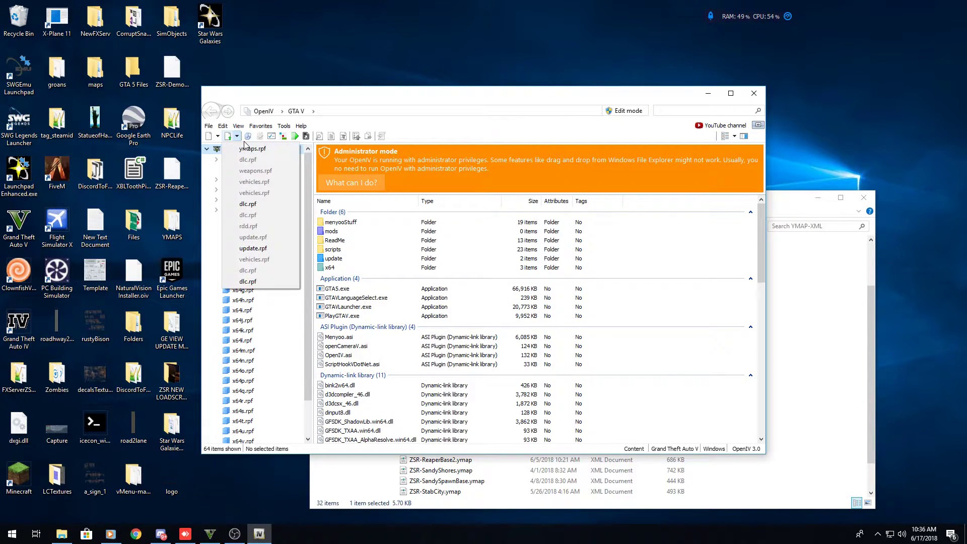
pyautogui.click(248, 149)
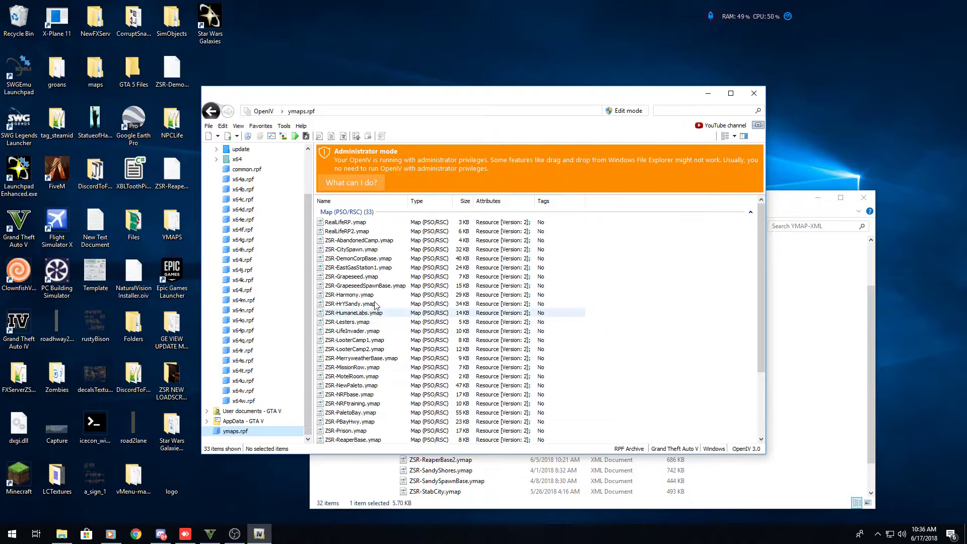
pyautogui.scroll(-3, 383, 307)
pyautogui.scroll(3, 403, 289)
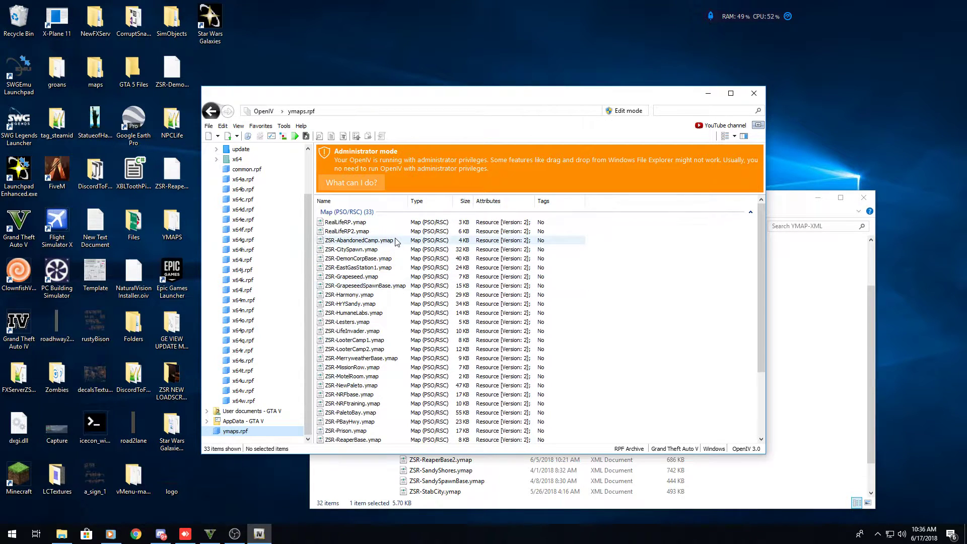
pyautogui.click(620, 111)
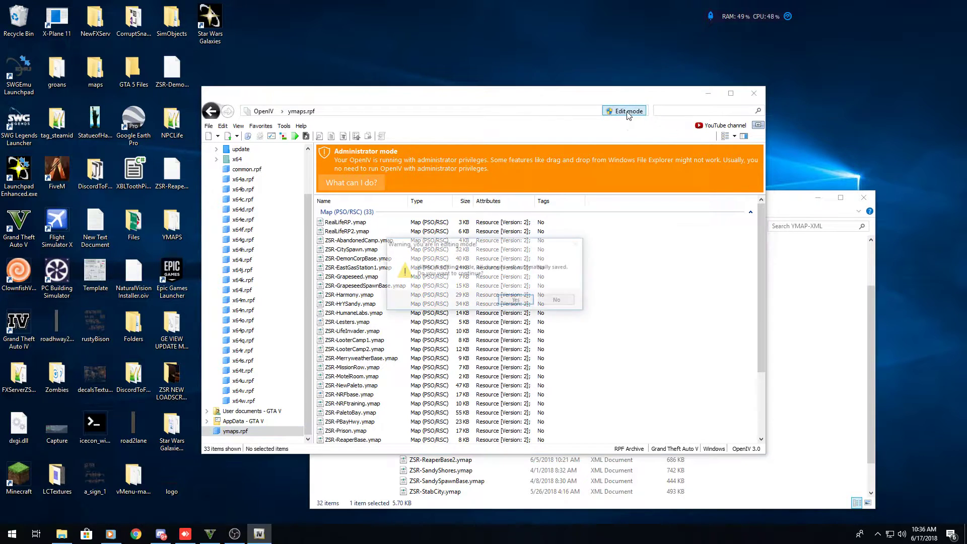
pyautogui.click(517, 301)
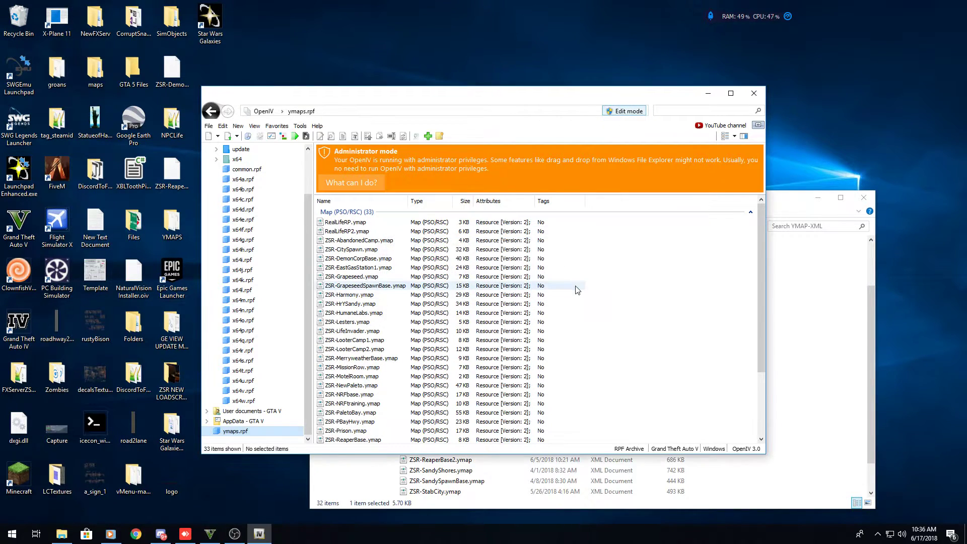
# Import ZSR-MountChiliad.ymap from the YMAP-XML folder into the ymaps.rpf archive as an openFormats file
pyautogui.rightClick(593, 292)
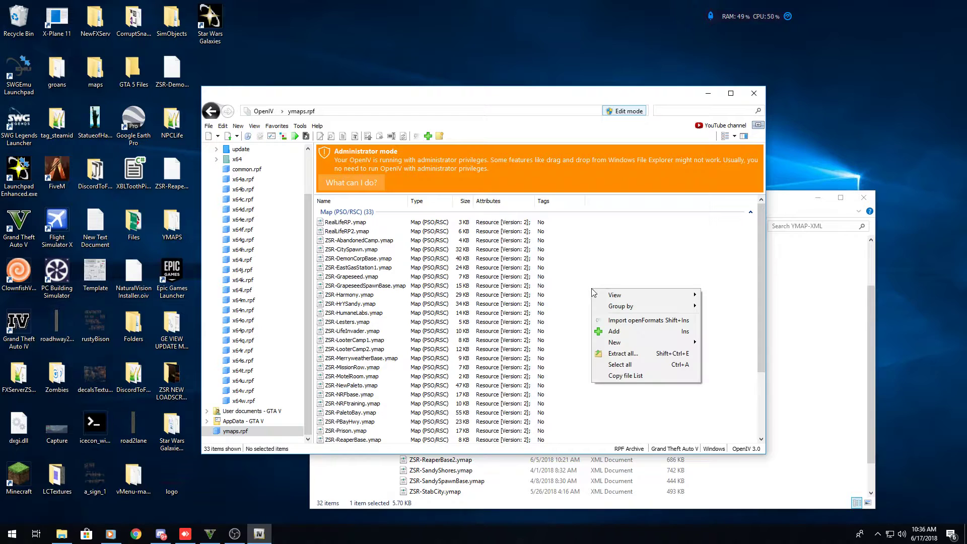
pyautogui.rightClick(588, 281)
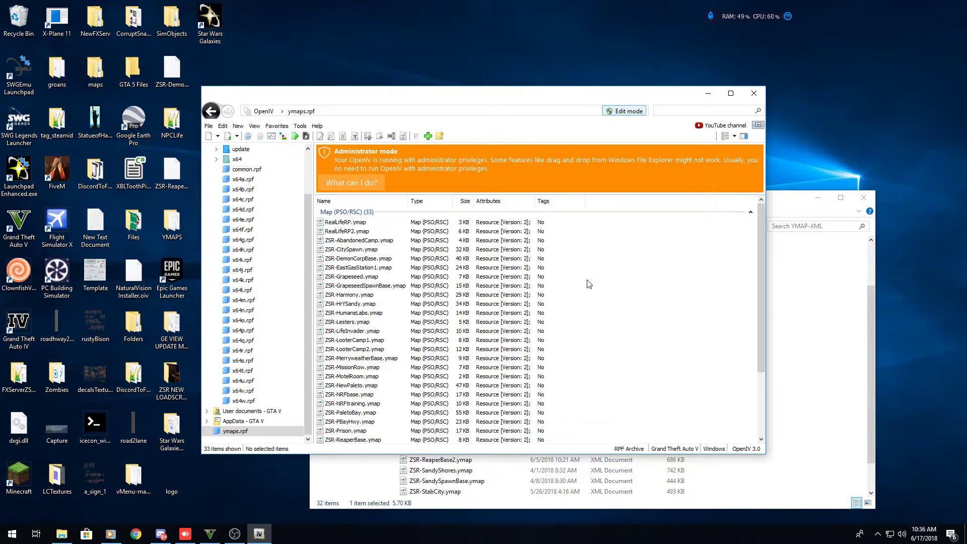
pyautogui.click(567, 250)
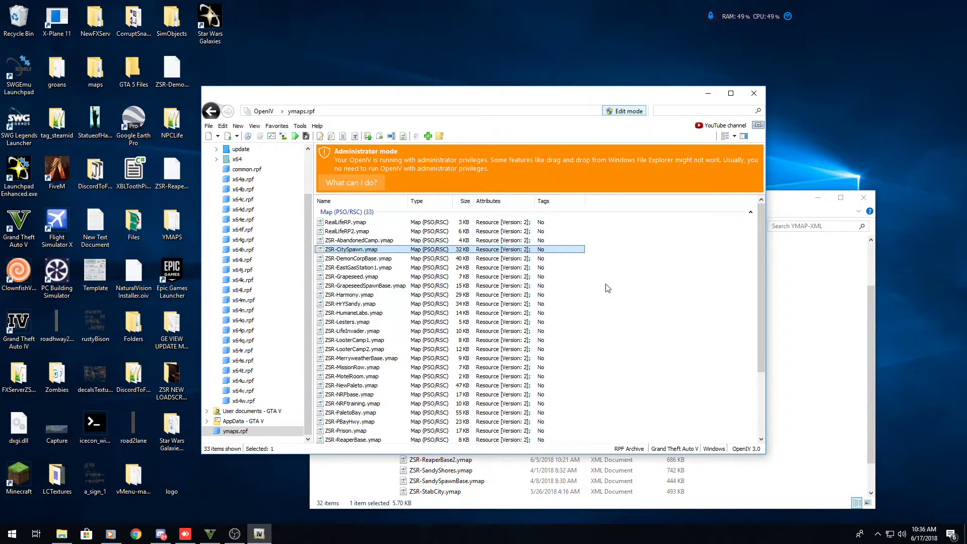
pyautogui.click(624, 298)
pyautogui.rightClick(623, 294)
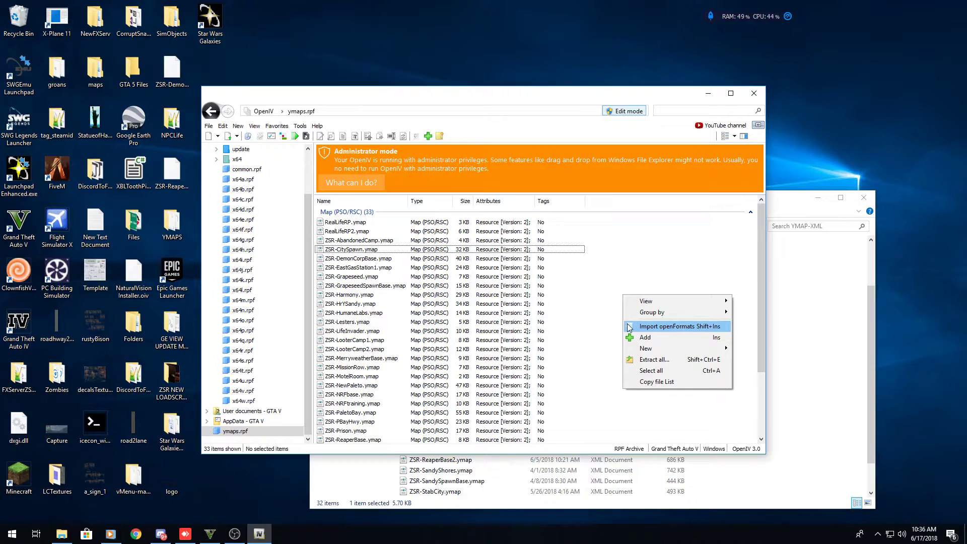
pyautogui.click(705, 326)
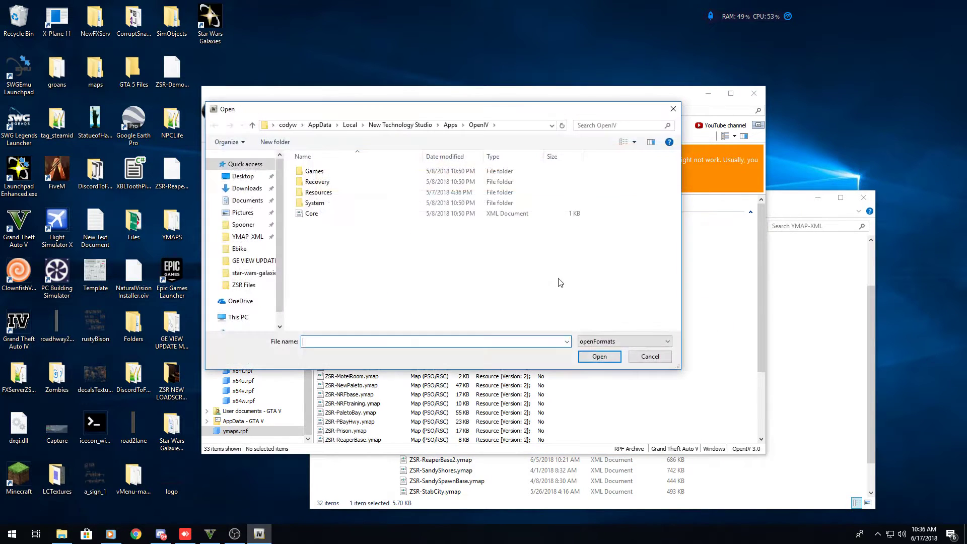
pyautogui.click(245, 239)
pyautogui.click(347, 276)
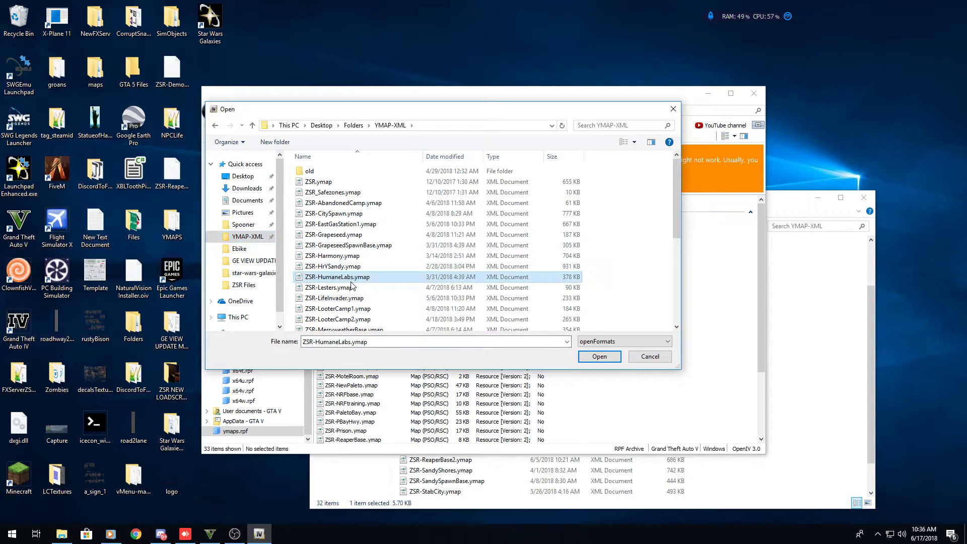
pyautogui.scroll(-1, 354, 285)
pyautogui.scroll(-1, 352, 285)
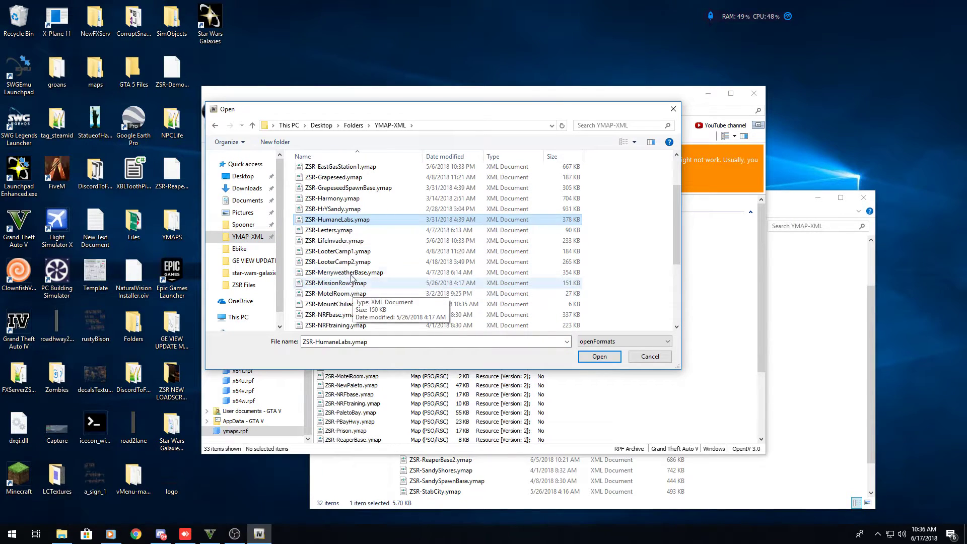
pyautogui.click(346, 305)
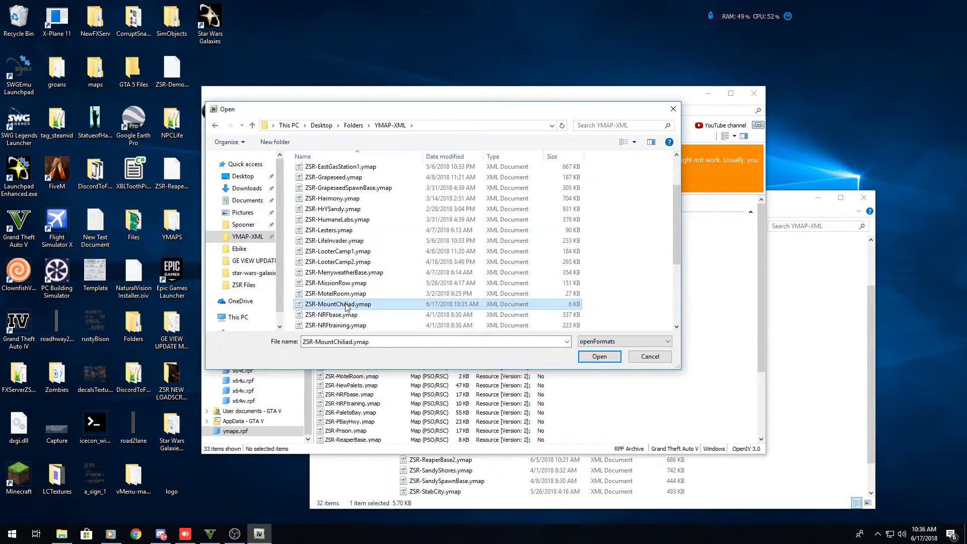
pyautogui.doubleClick(376, 305)
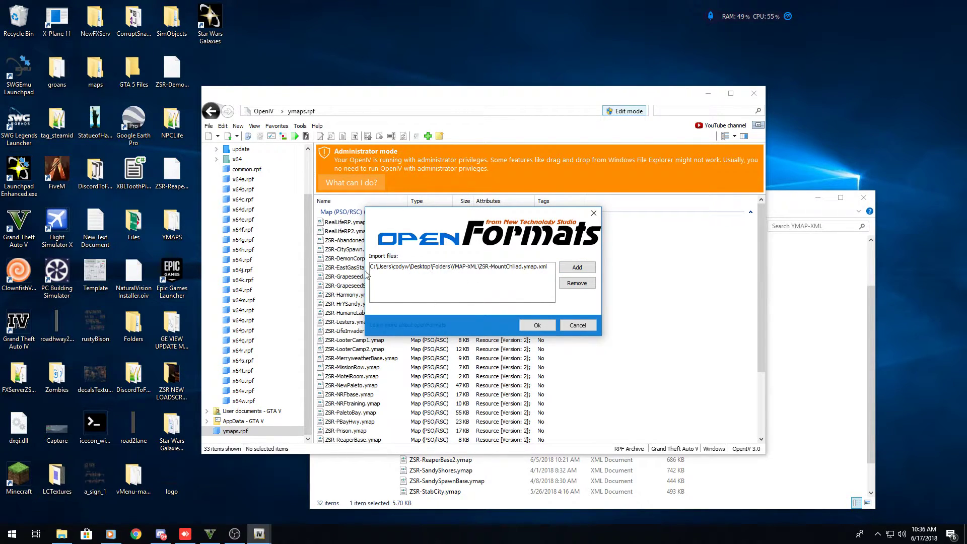
pyautogui.click(537, 325)
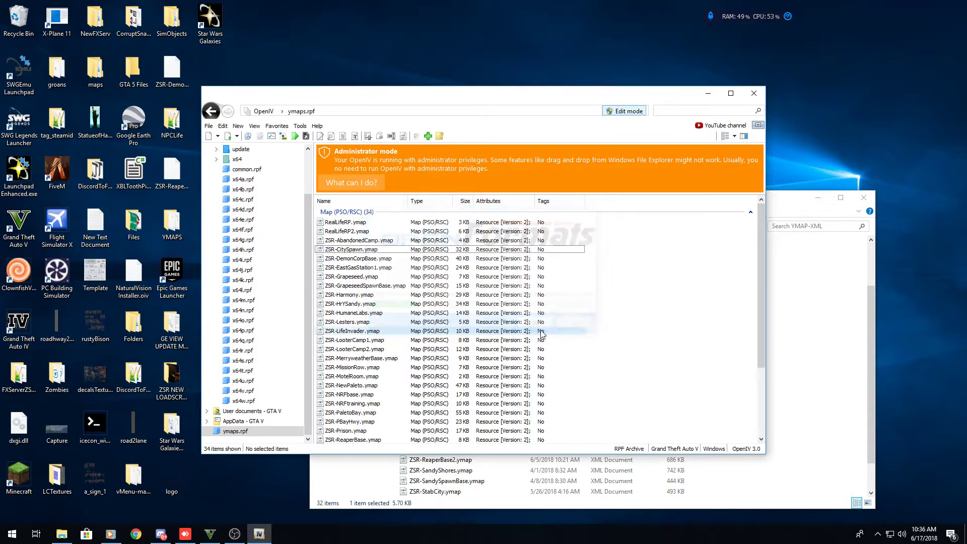
# Extract the imported ZSR-MountChiliad.ymap from the archive to the desktop, and close OpenIV and the YMAP-XML folder
pyautogui.scroll(-4, 428, 285)
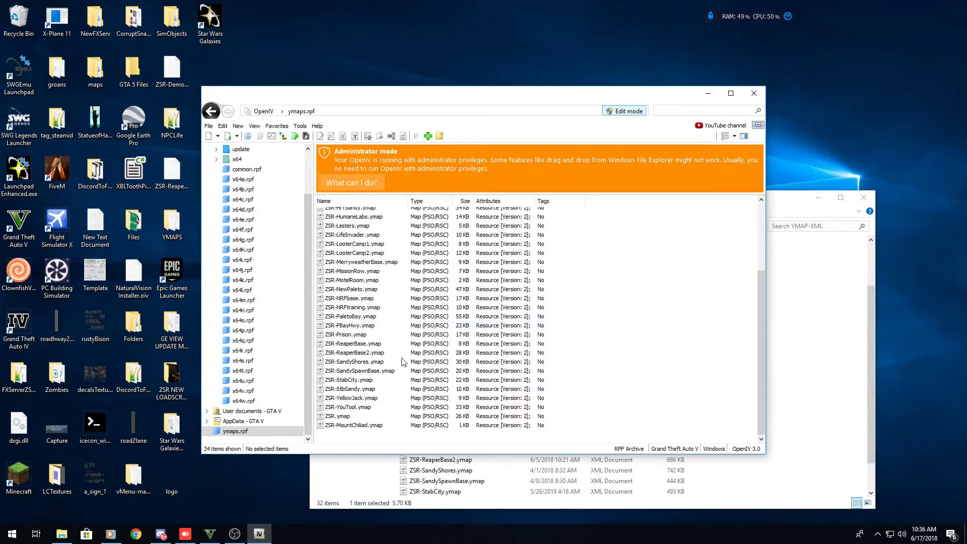
pyautogui.click(373, 426)
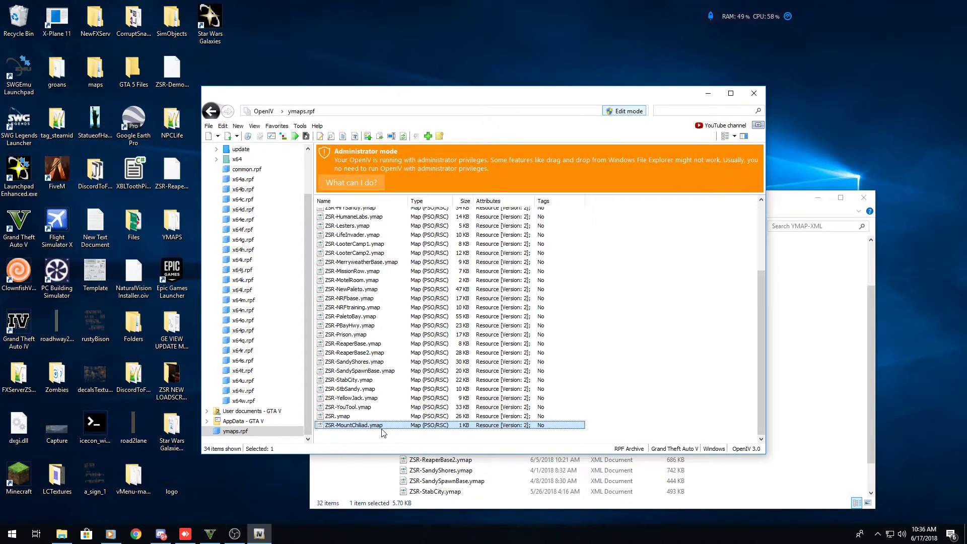
pyautogui.moveTo(384, 438)
pyautogui.mouseDown()
pyautogui.moveTo(300, 446)
pyautogui.moveTo(270, 474)
pyautogui.moveTo(301, 468)
pyautogui.mouseUp()
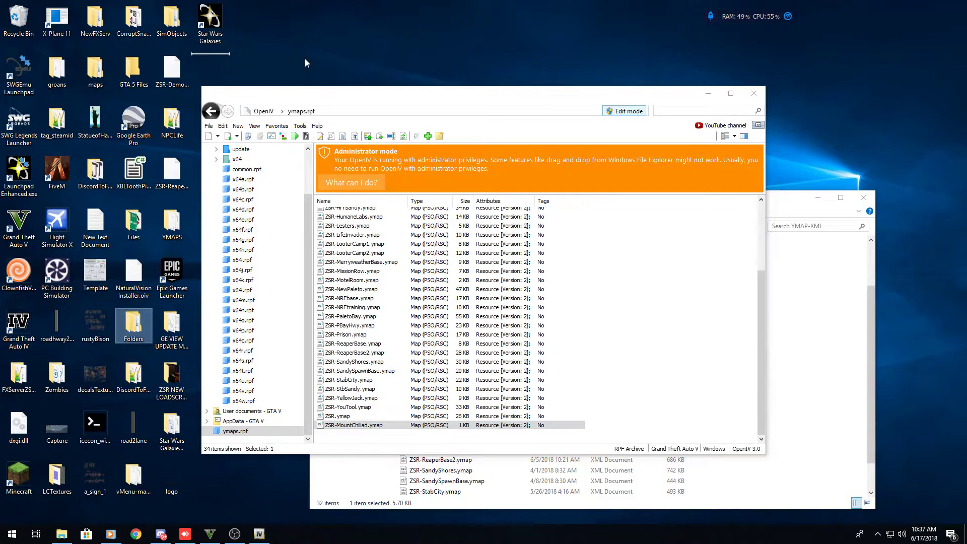
pyautogui.click(760, 95)
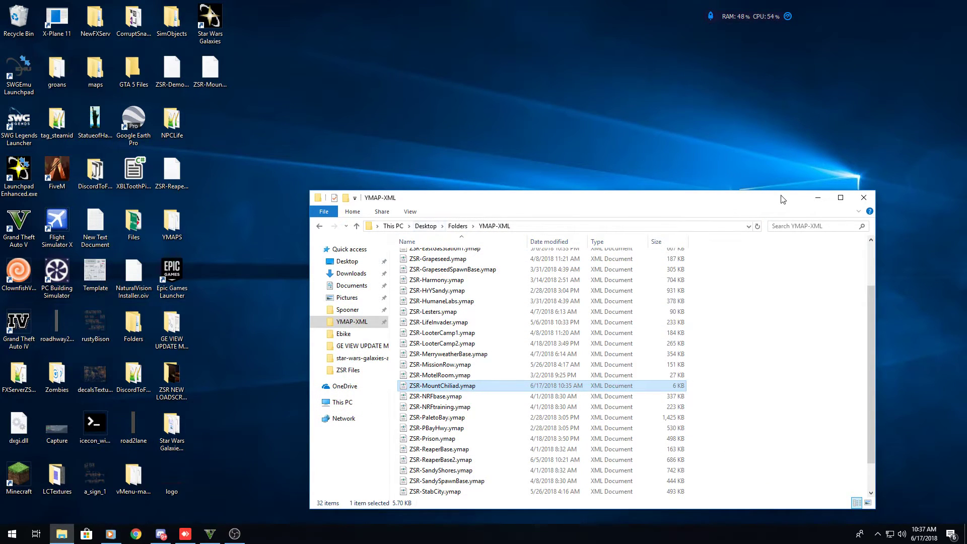
pyautogui.click(863, 197)
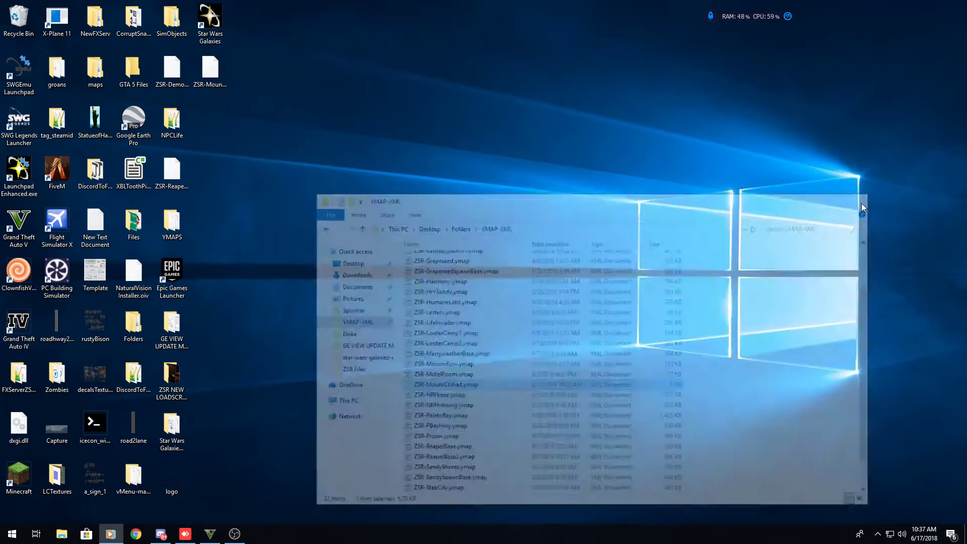
pyautogui.click(212, 73)
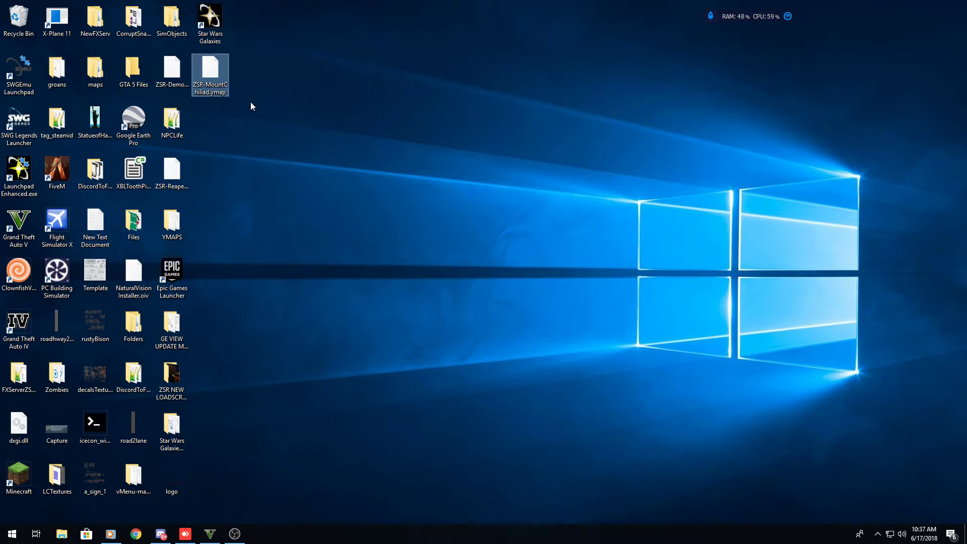
pyautogui.click(339, 273)
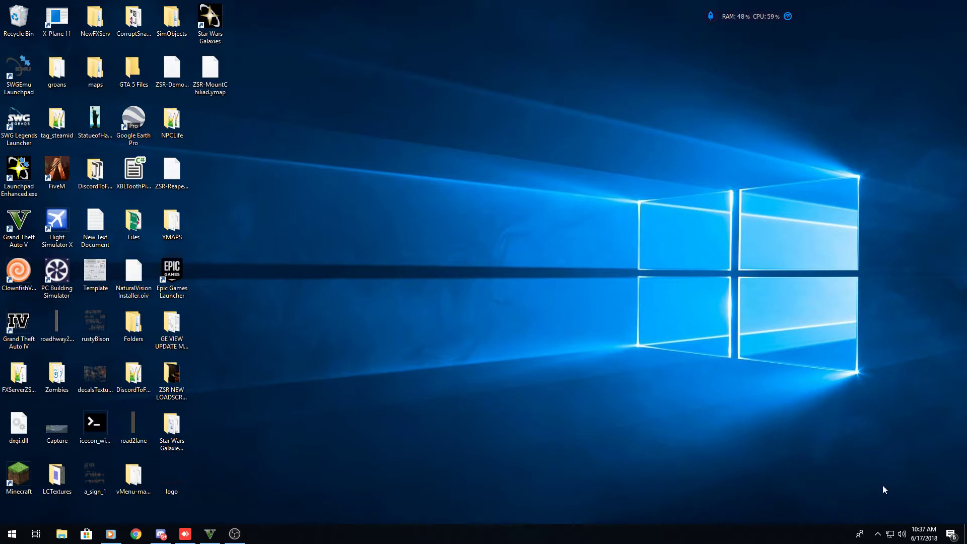
pyautogui.moveTo(194, 535)
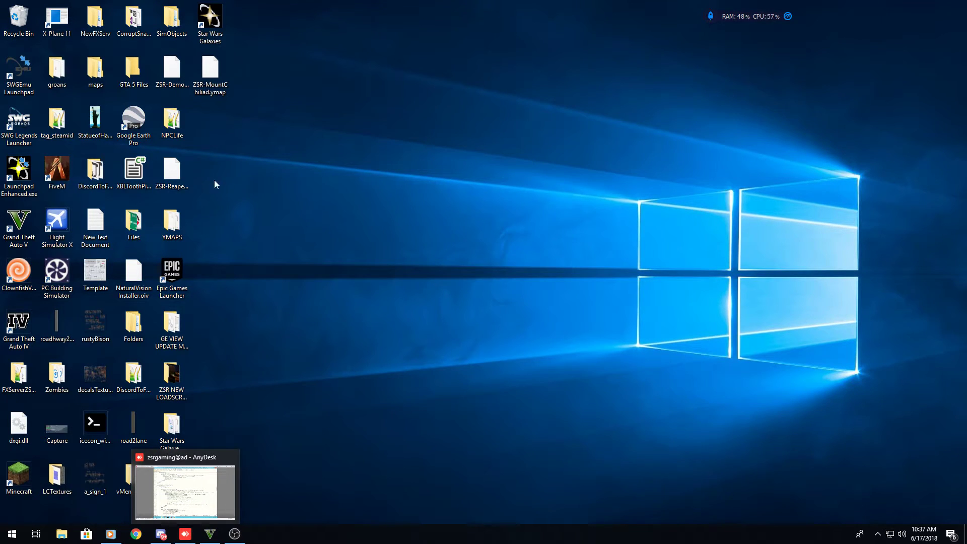
pyautogui.click(222, 83)
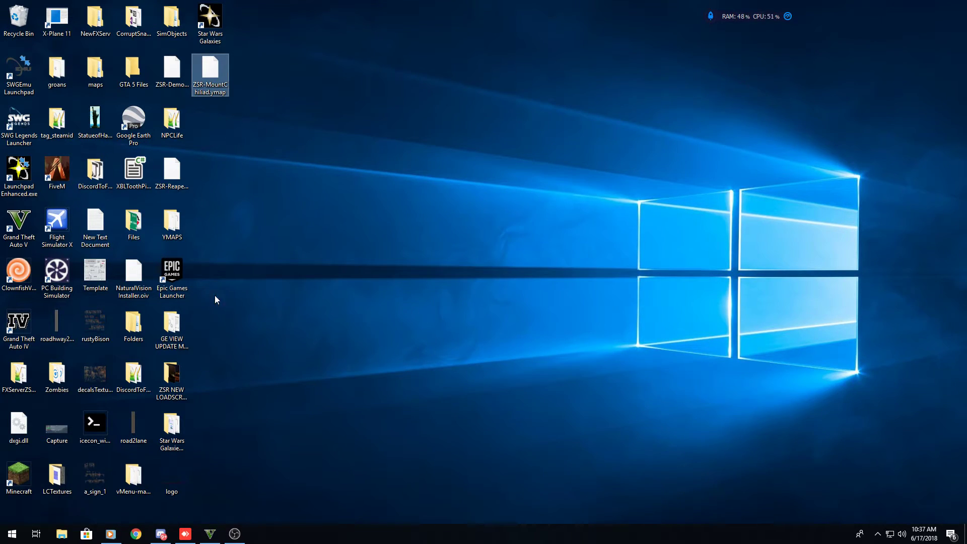
pyautogui.click(192, 531)
pyautogui.click(192, 531)
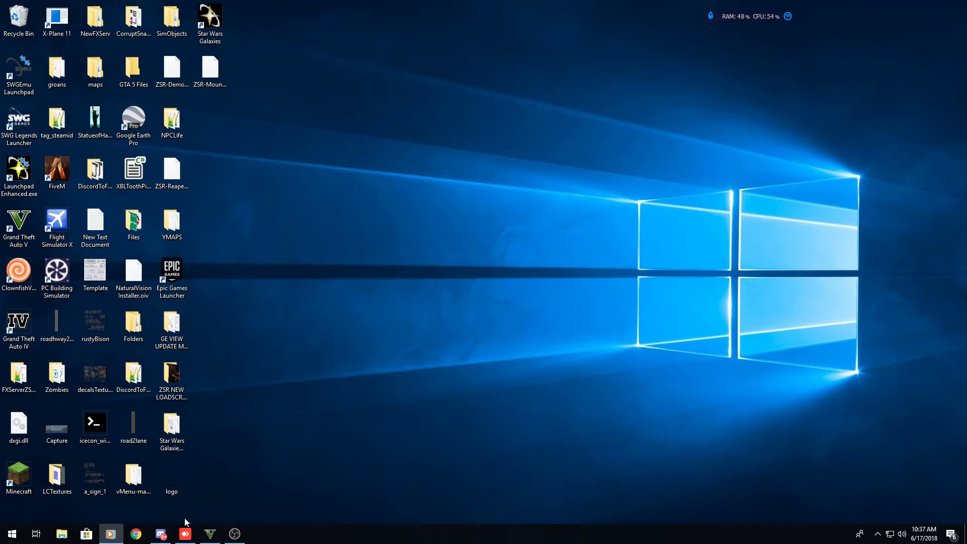
pyautogui.click(194, 451)
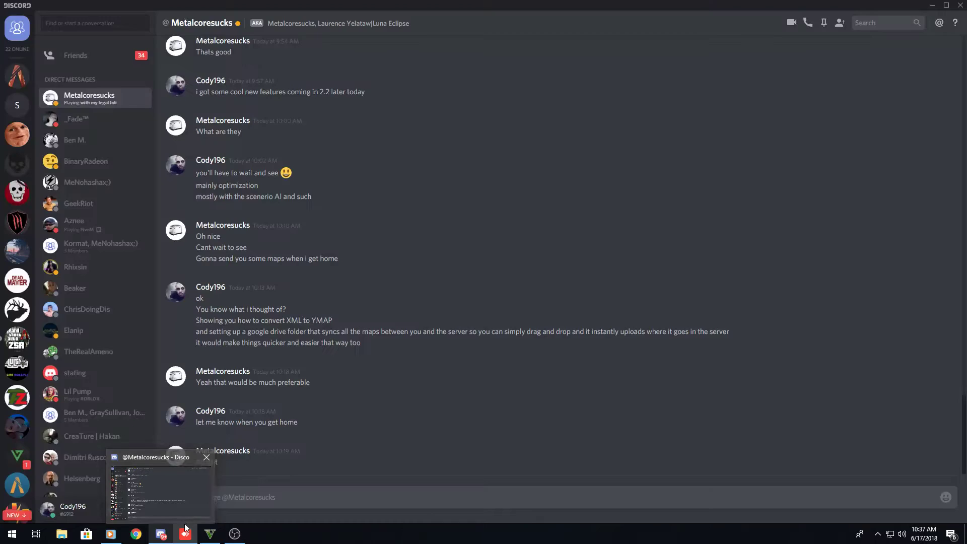
pyautogui.click(185, 533)
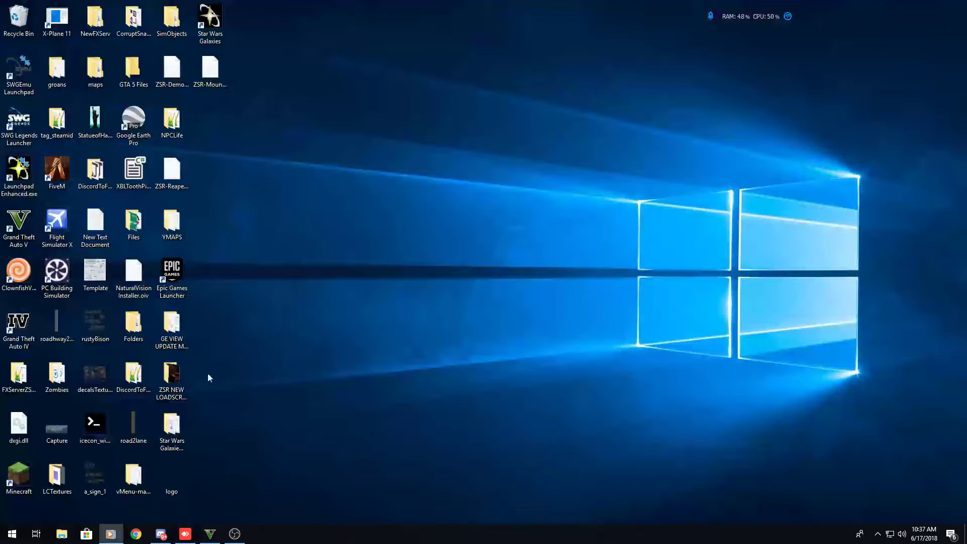
# Copy ZSR-MountChiliad.ymap from the desktop into the server's resources > mapobjects > stream folder through the AnyDesk remote session
pyautogui.click(203, 88)
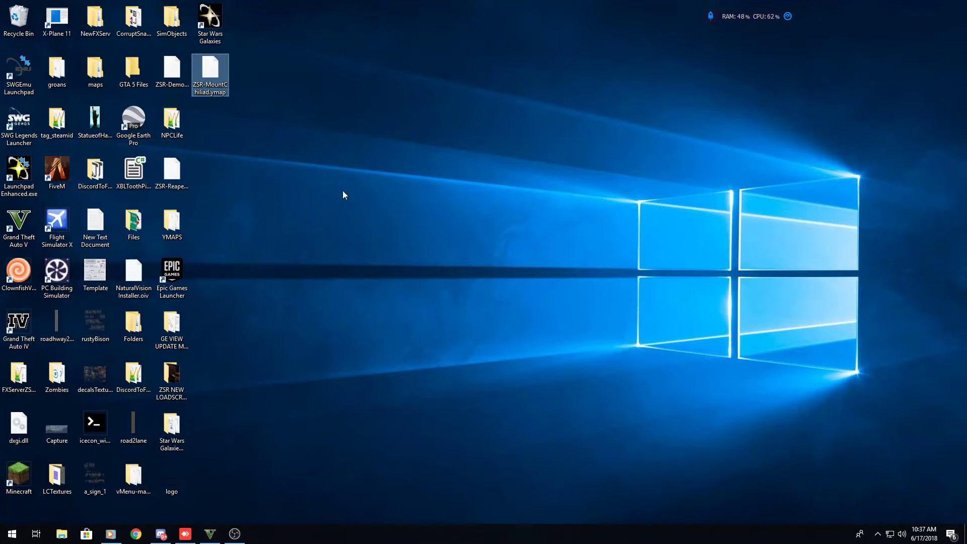
pyautogui.click(185, 533)
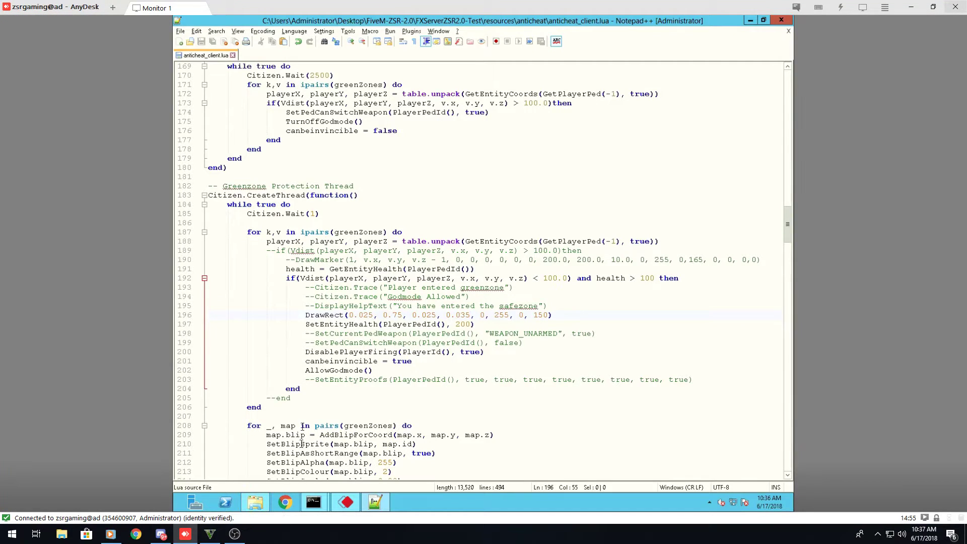
pyautogui.click(255, 502)
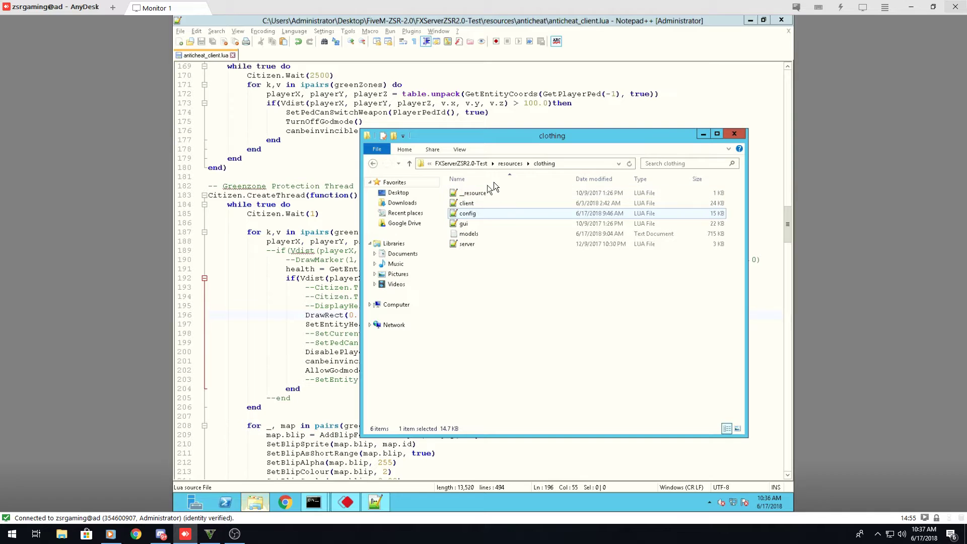
pyautogui.click(510, 163)
pyautogui.scroll(-18, 484, 262)
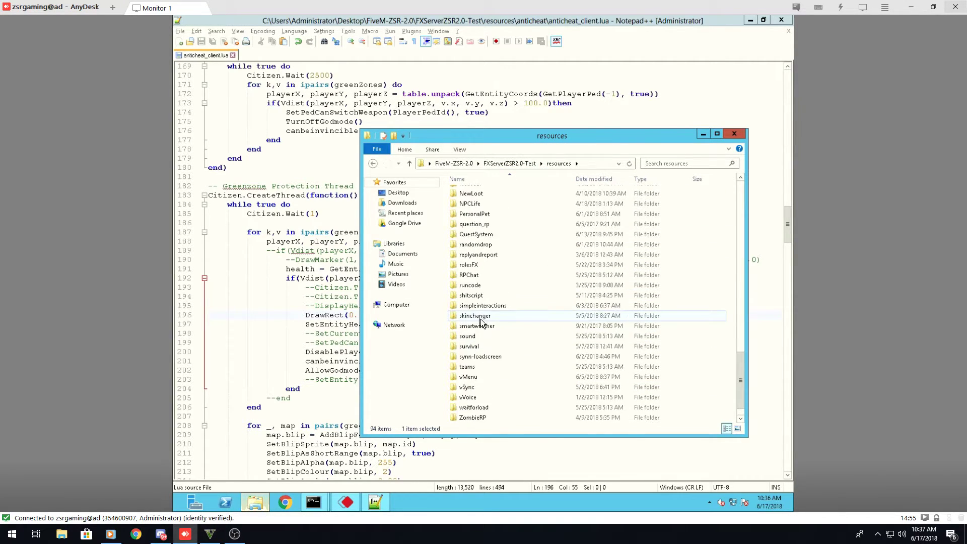
pyautogui.scroll(-1, 479, 318)
pyautogui.doubleClick(485, 202)
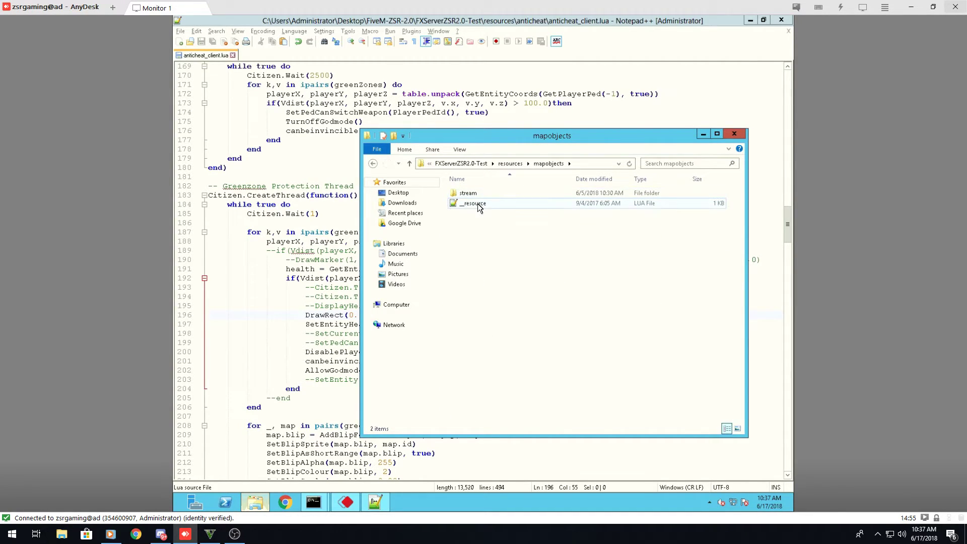
pyautogui.doubleClick(467, 194)
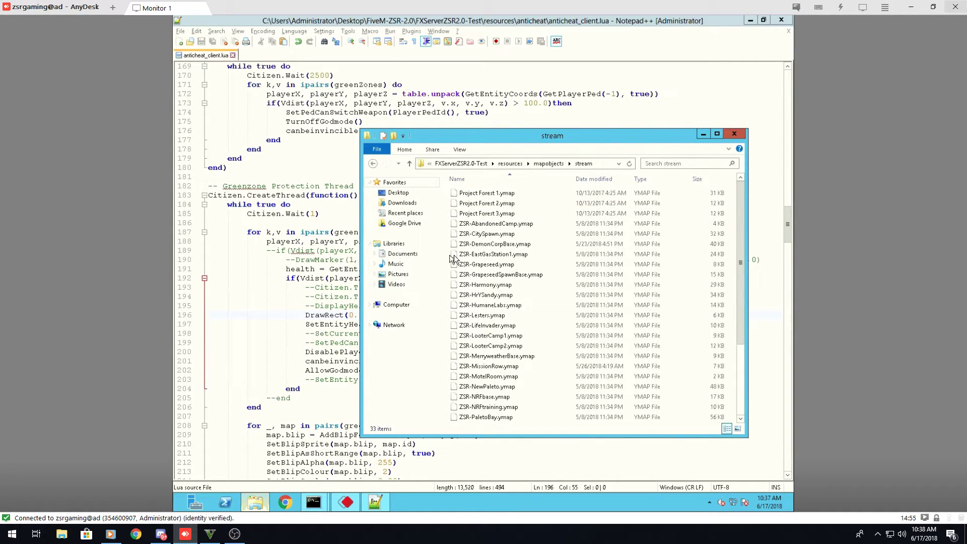
pyautogui.hotkey('ctrl', 'v')
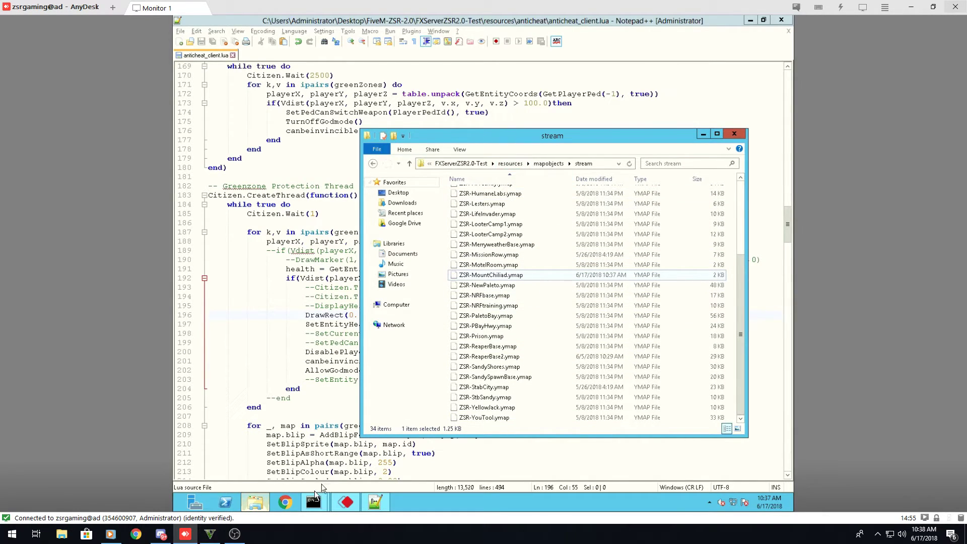
# Check the server's command console and browse to the Network location in the remote file window
pyautogui.click(309, 502)
pyautogui.click(413, 429)
pyautogui.click(423, 324)
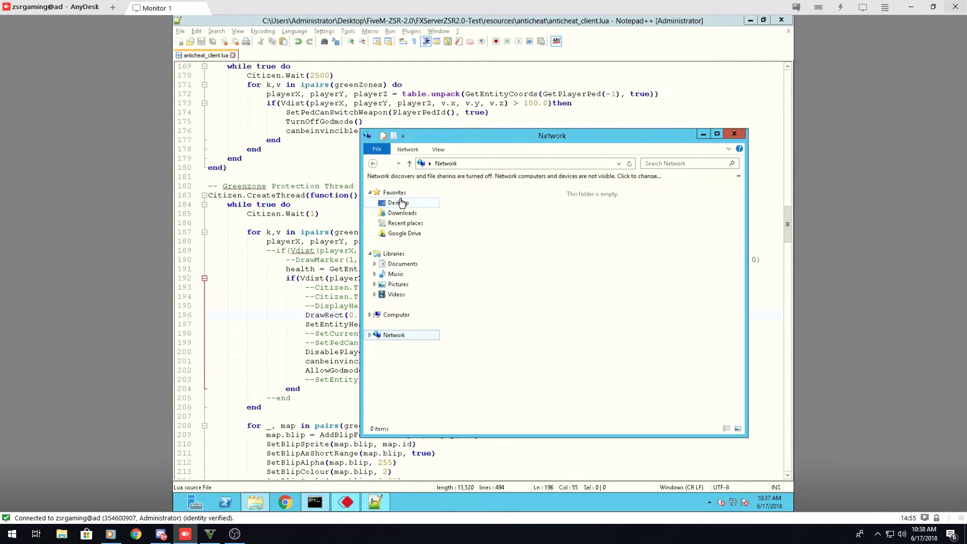